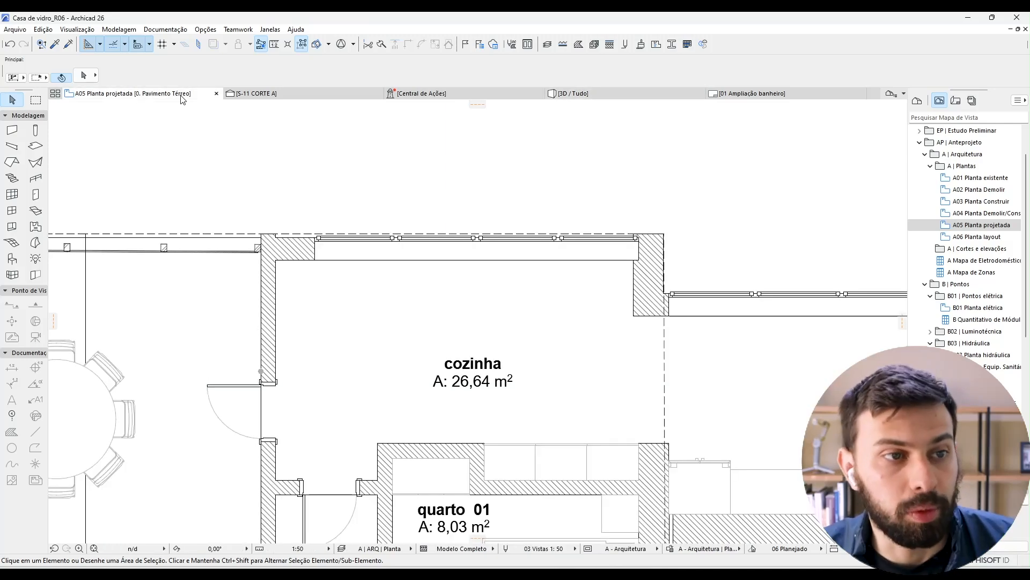
Open the Object tool's default settings and display the linked libraries in folder view.
scroll(485, 334, "down", 3)
scroll(485, 332, "up", 5)
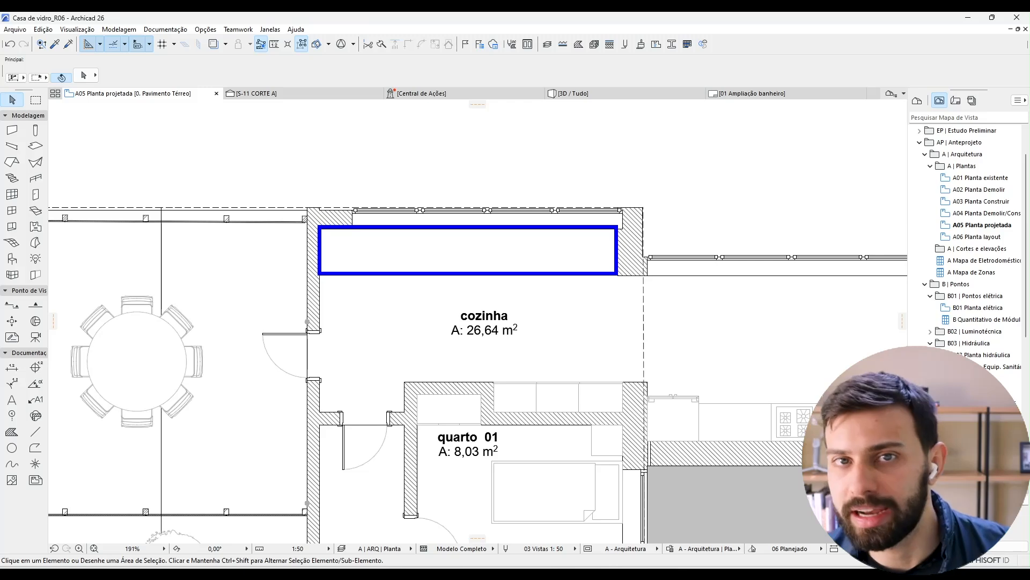
mouse_move(515, 271)
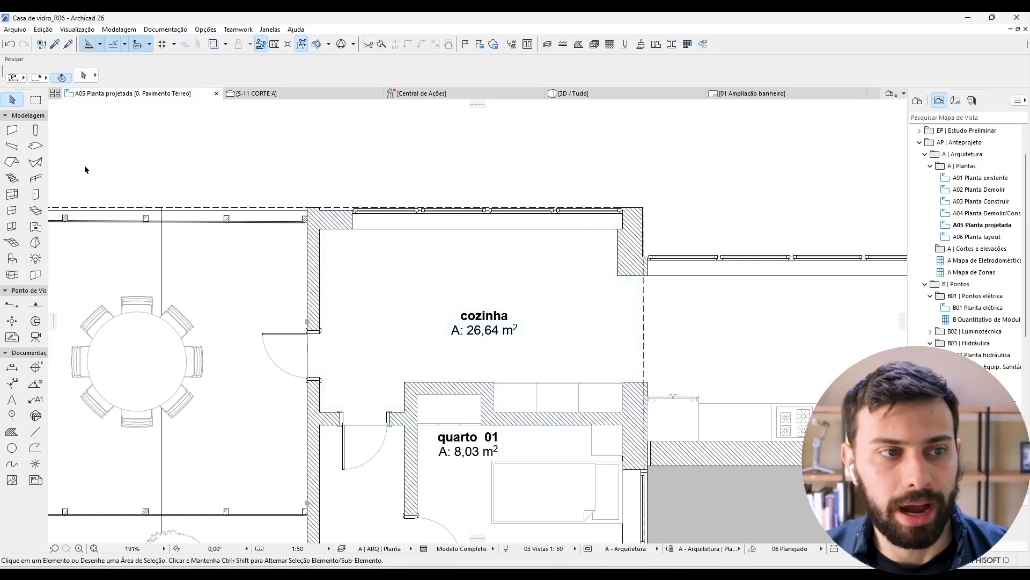
left_click(12, 259)
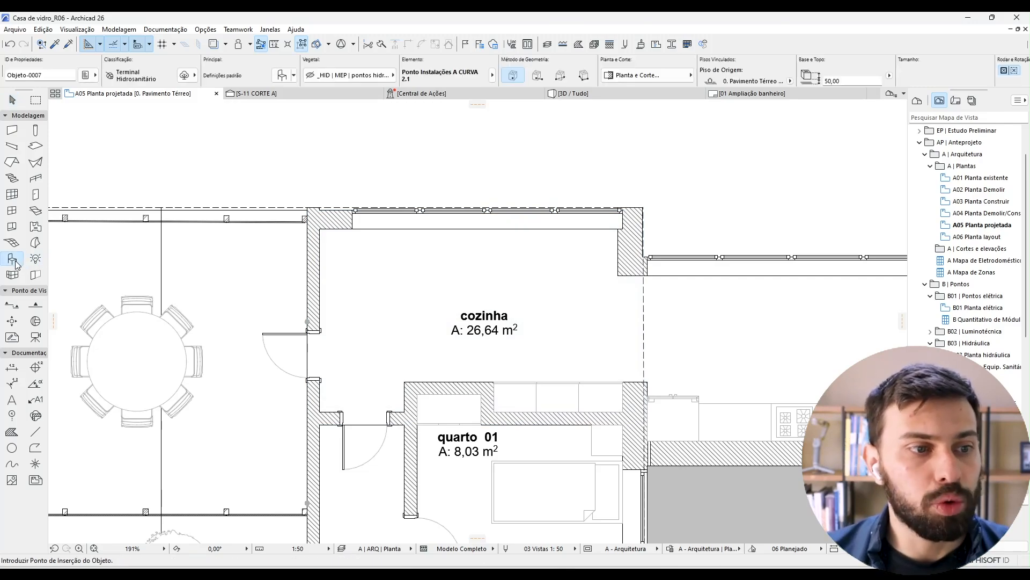
left_click(281, 75)
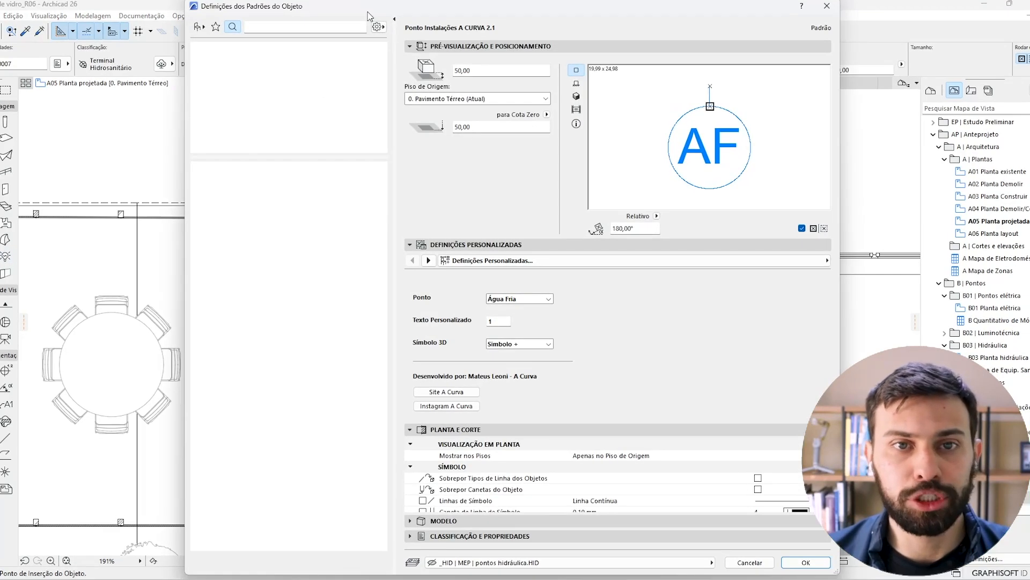
left_click(199, 29)
left_click_drag(316, 155, 315, 236)
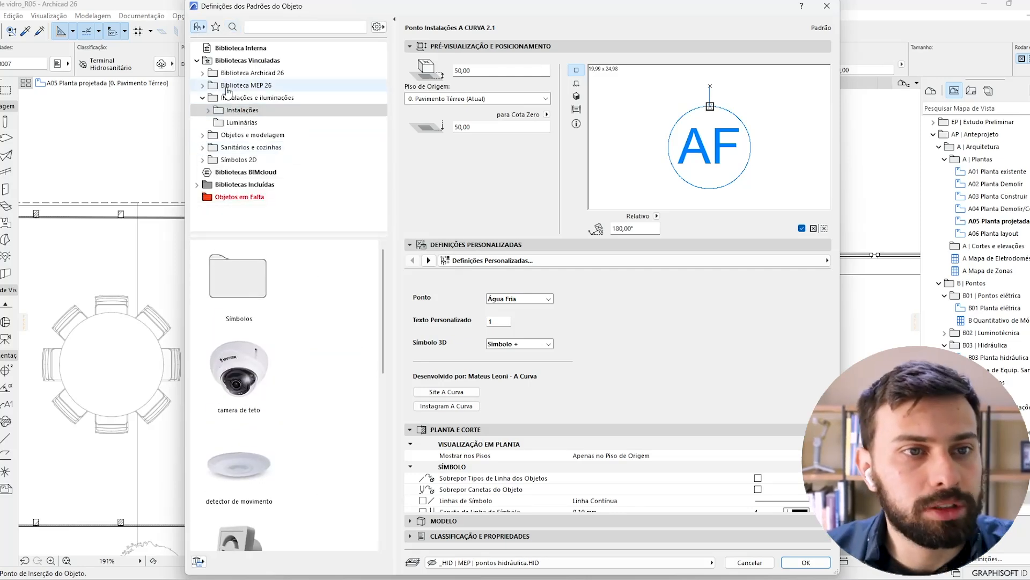
Choose the object Bloco de Armário Baixo 26 from the Móveis Cozinha 26 folder of Biblioteca Archicad 26.
double_click(212, 74)
left_click(208, 85)
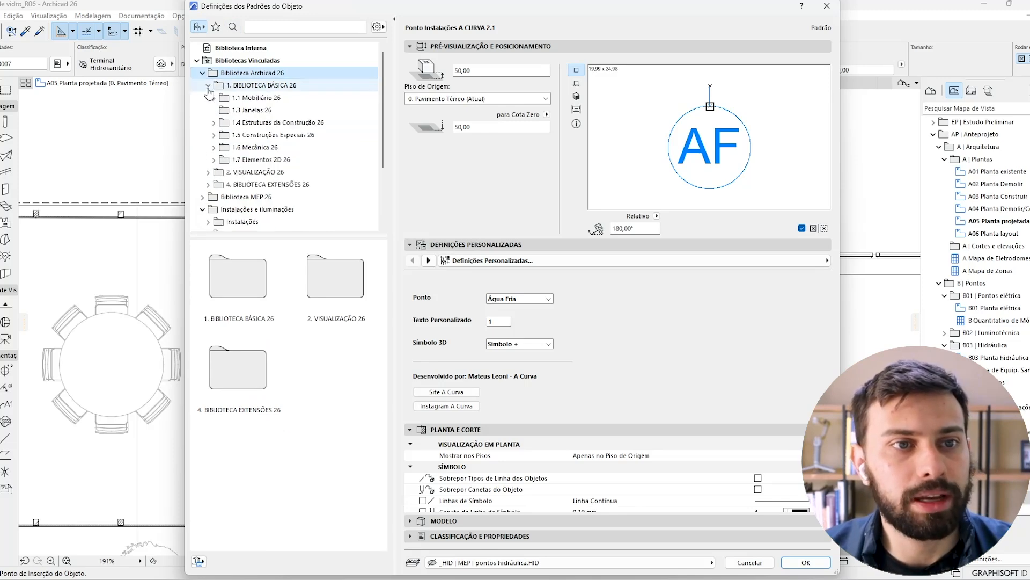
left_click(233, 99)
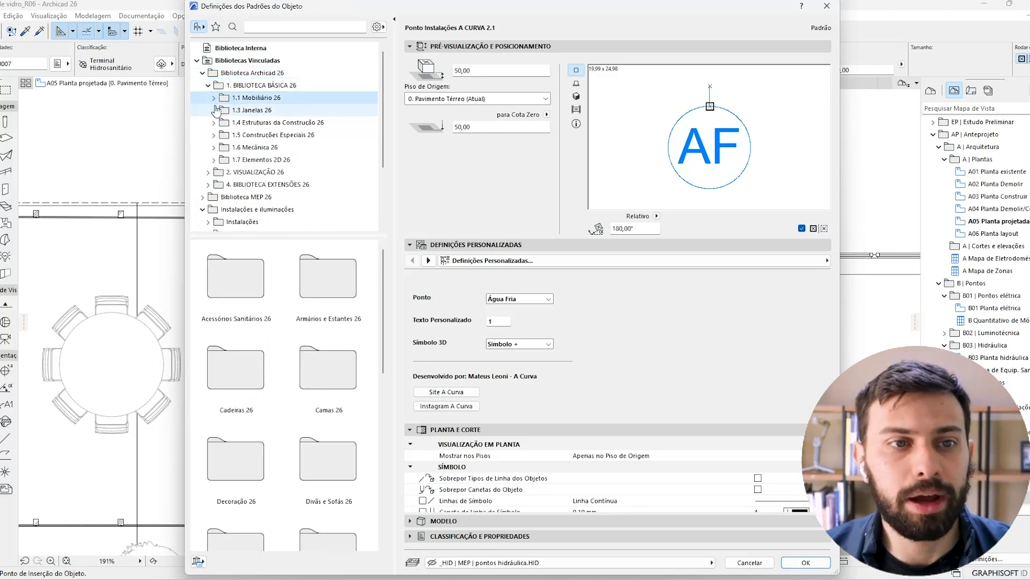
double_click(232, 99)
scroll(290, 172, "down", 1)
left_click(307, 185)
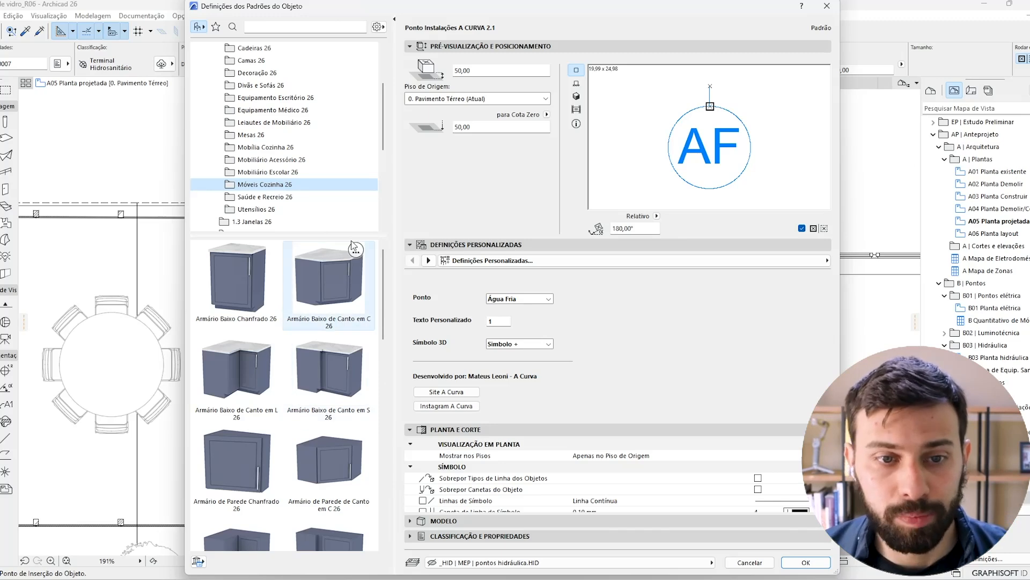
left_click_drag(371, 235, 387, 339)
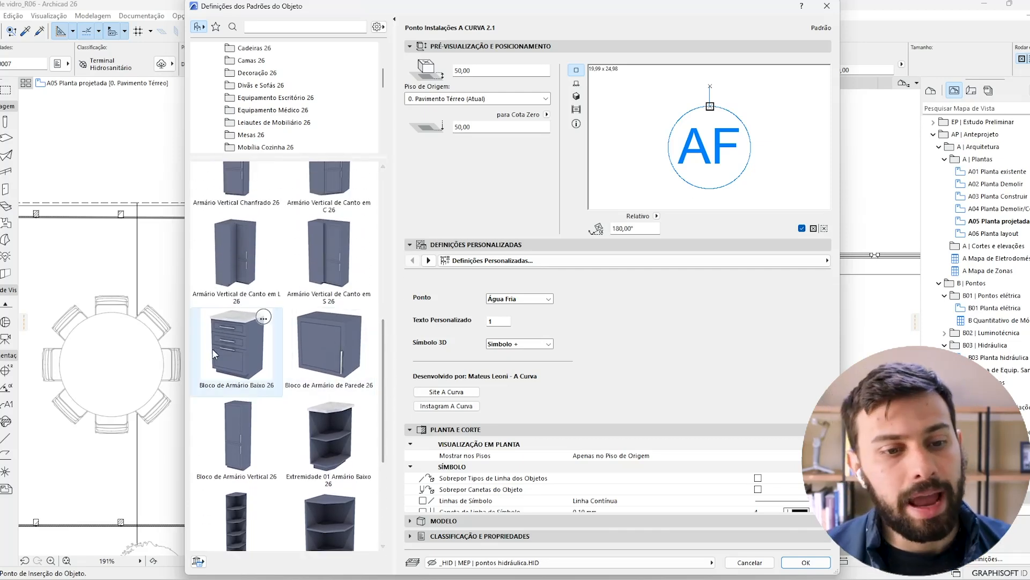
left_click(233, 338)
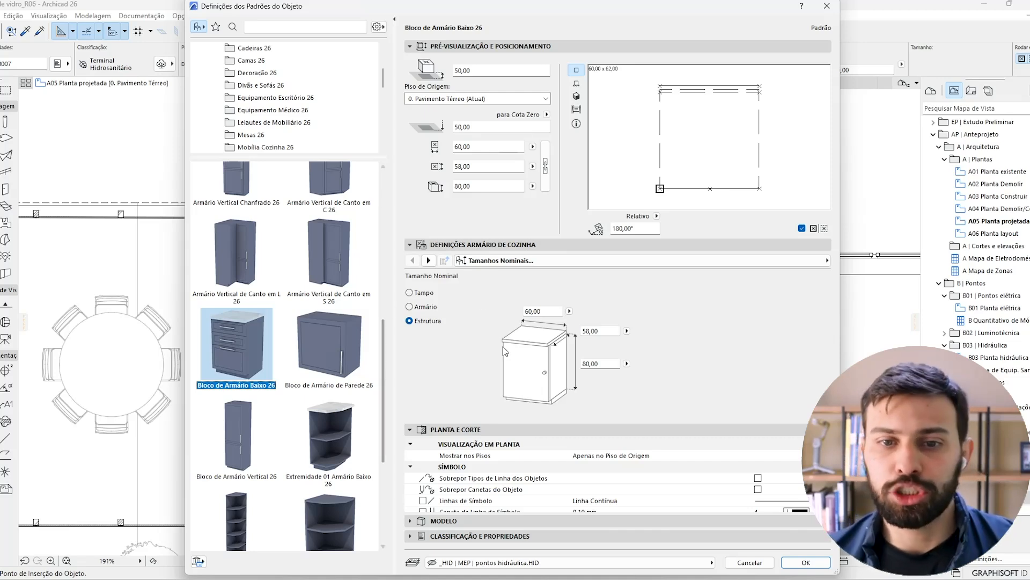
Base the cabinet's nominal size on Tampo and set its height to 90 and width to 120.
left_click(475, 261)
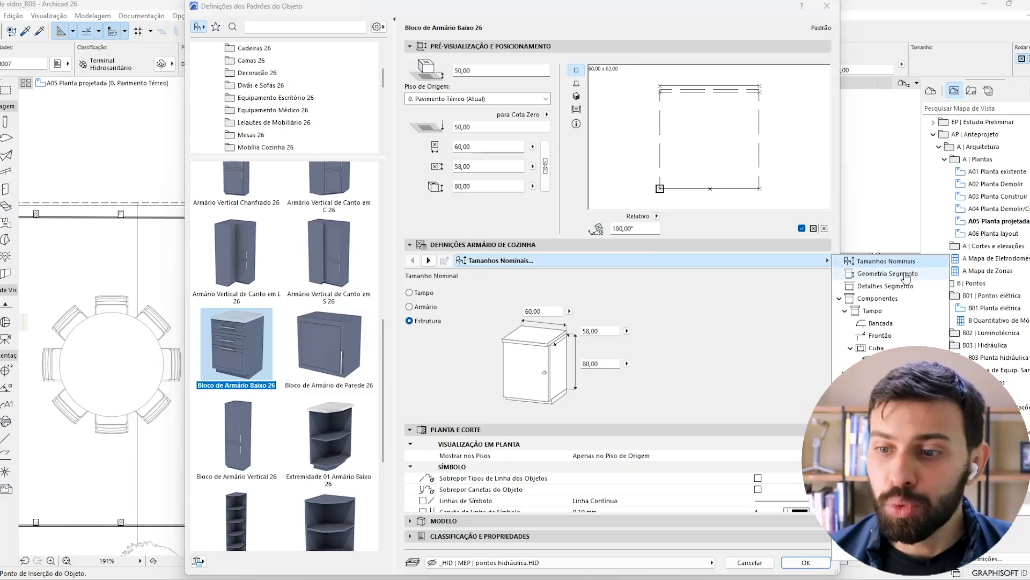
left_click(721, 352)
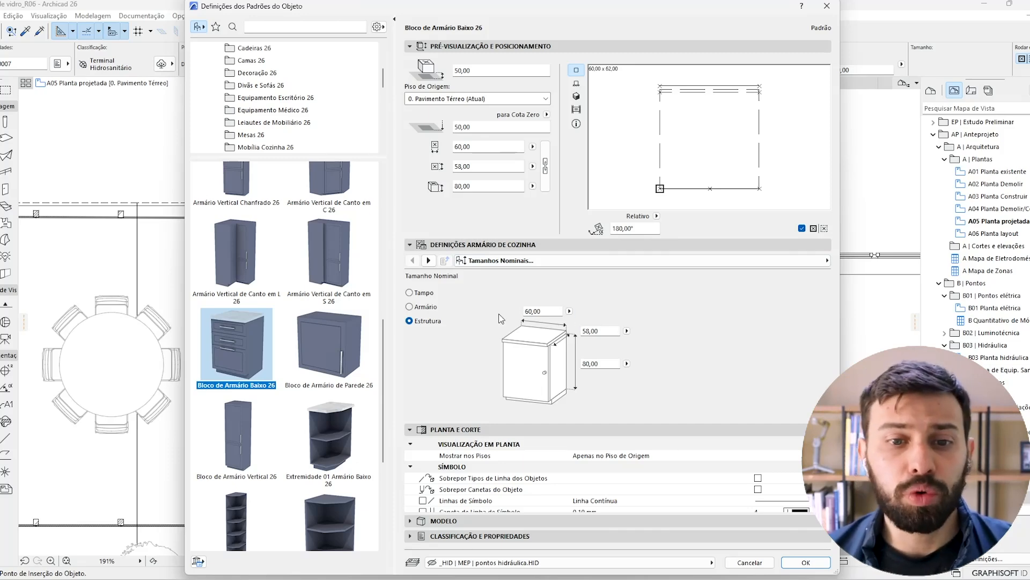
left_click(428, 293)
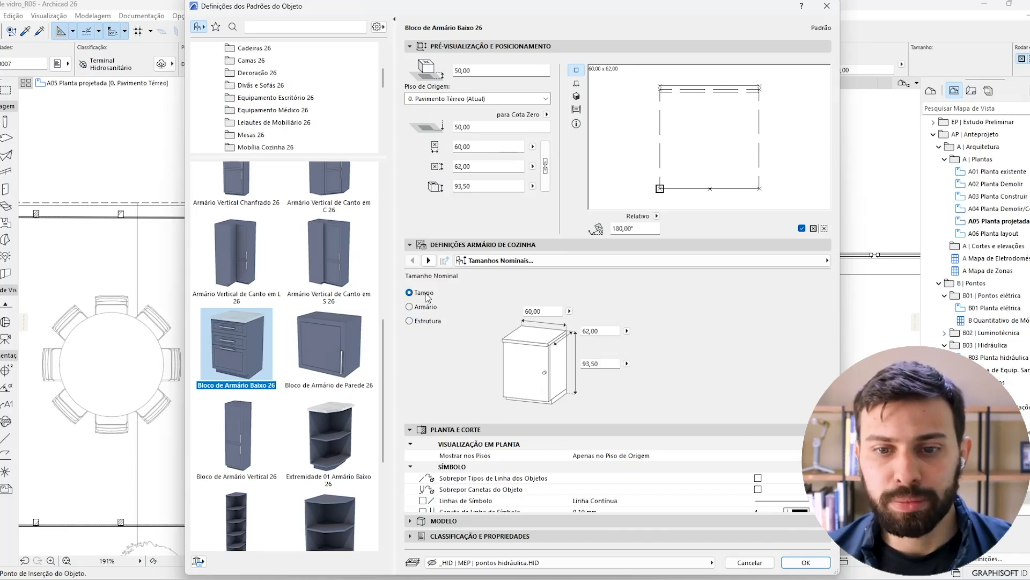
left_click(601, 364)
type("90")
key("Tab")
type("120")
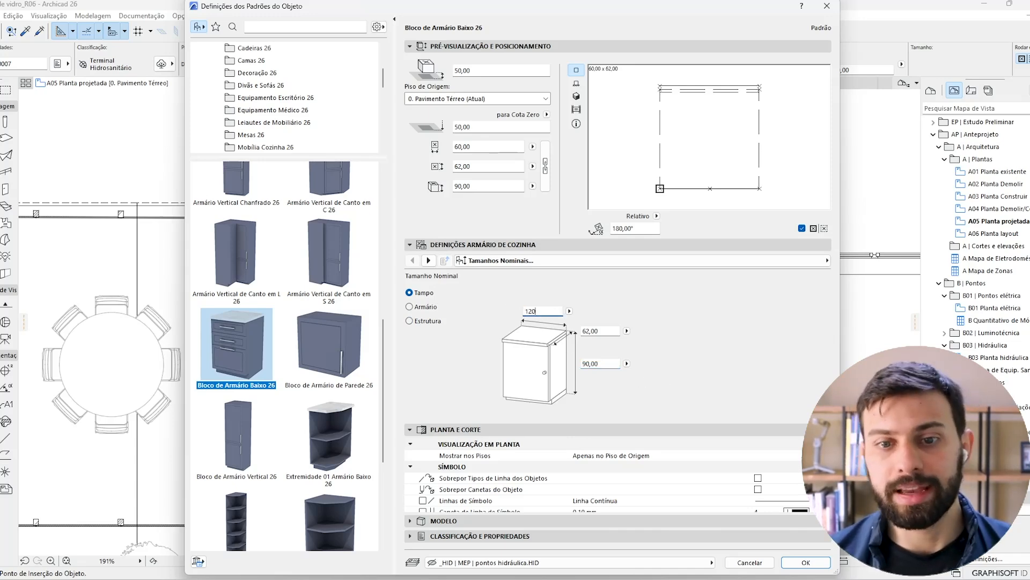
key("Return")
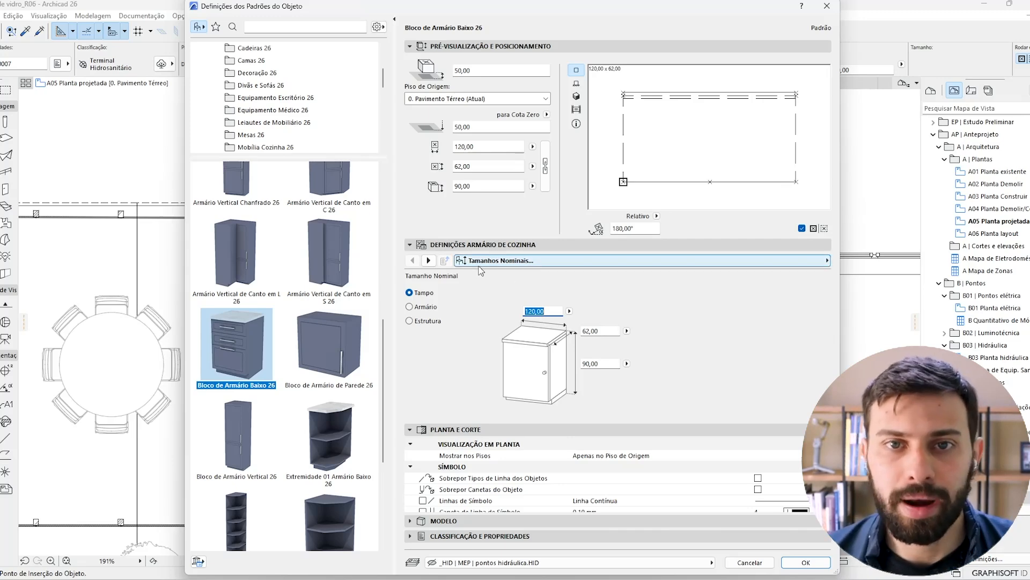
Reduce the cabinet to 1 segment with the preview in 3D, and open its segment details.
left_click(428, 261)
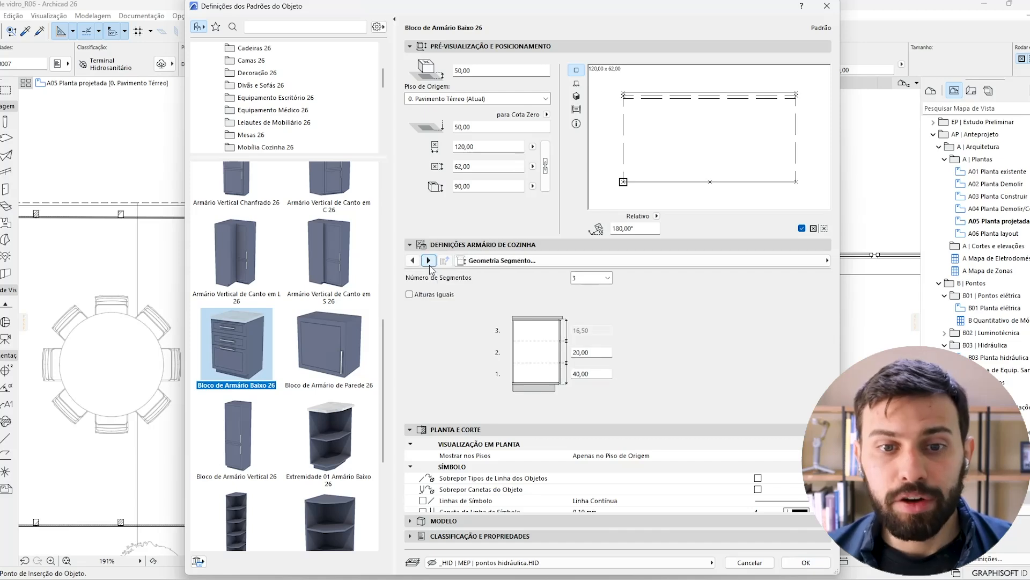
left_click(576, 97)
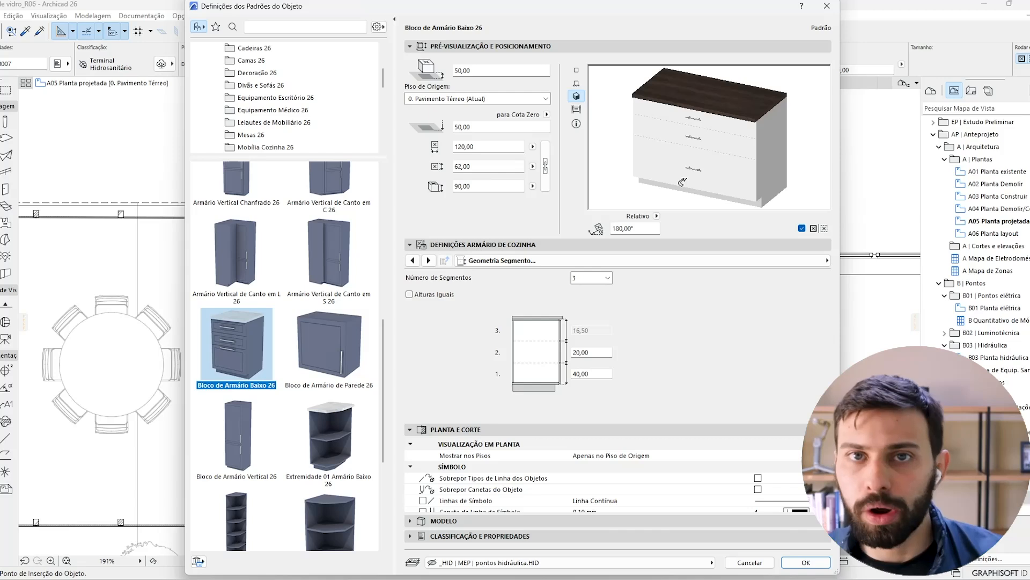
left_click(607, 278)
left_click(607, 290)
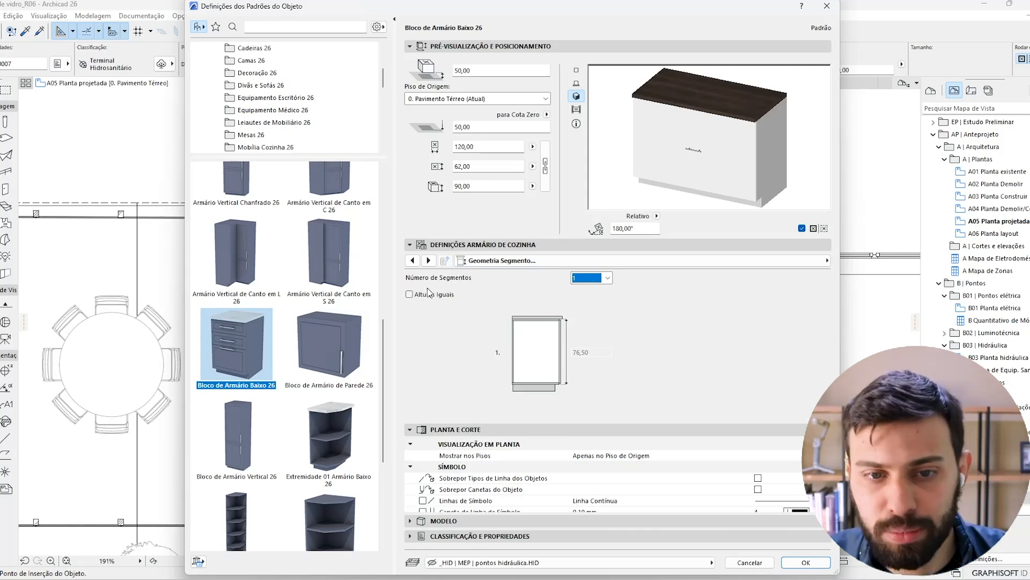
left_click(428, 261)
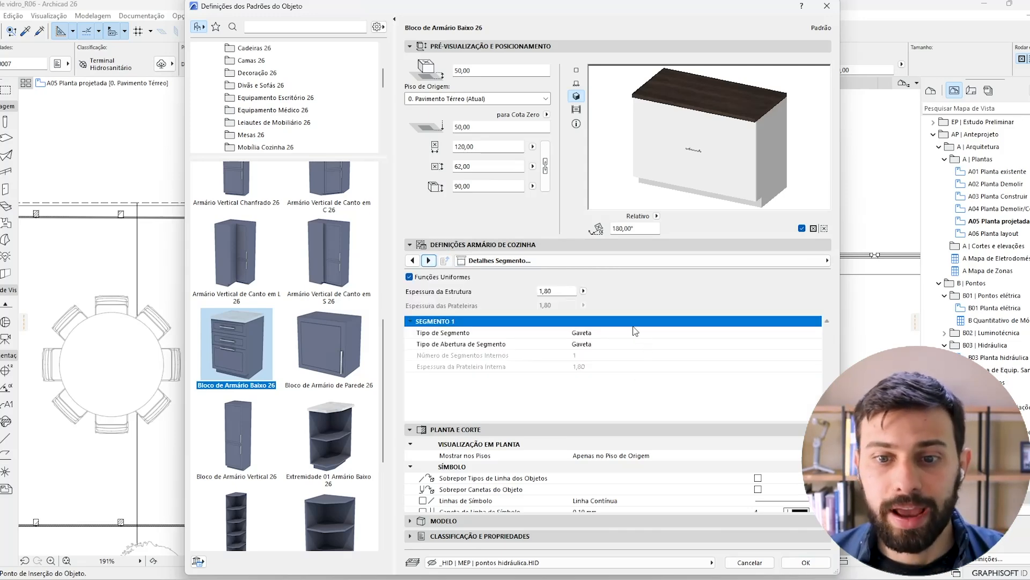
left_click(681, 334)
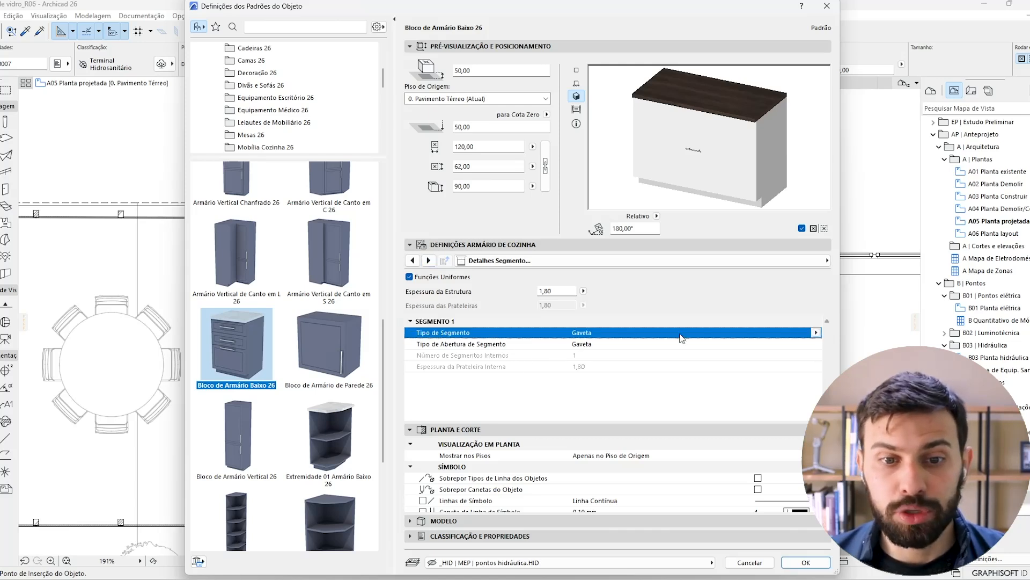
Try out different segment types for Segmento 1, including Aberto and Painel.
left_click(816, 334)
left_click(846, 334)
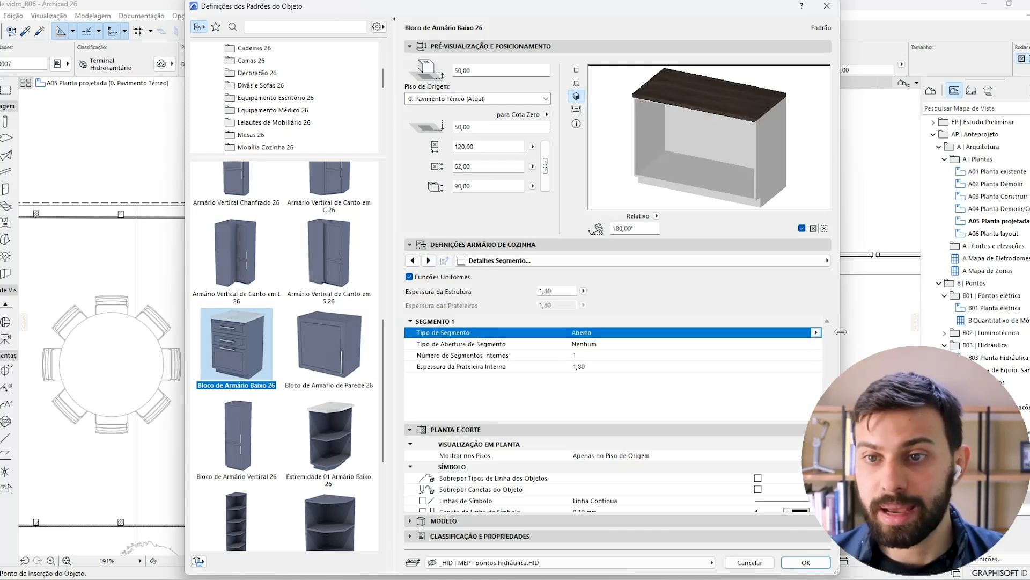
left_click(816, 333)
left_click(844, 344)
left_click(816, 333)
left_click(842, 355)
left_click(815, 333)
left_click(829, 367)
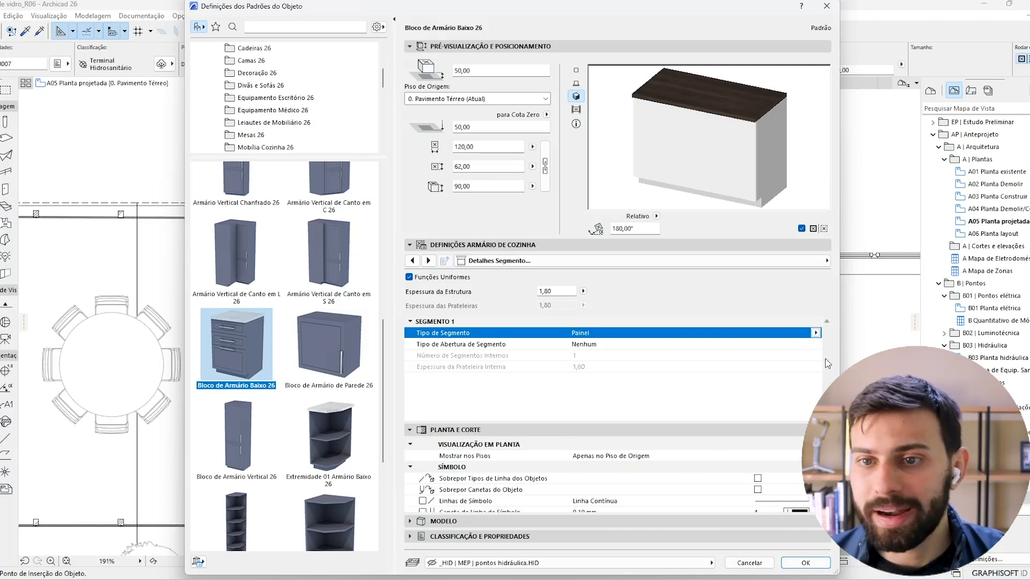
Set Segmento 1 to the type Porta with the opening type Porta Dupla.
left_click(815, 332)
left_click(841, 355)
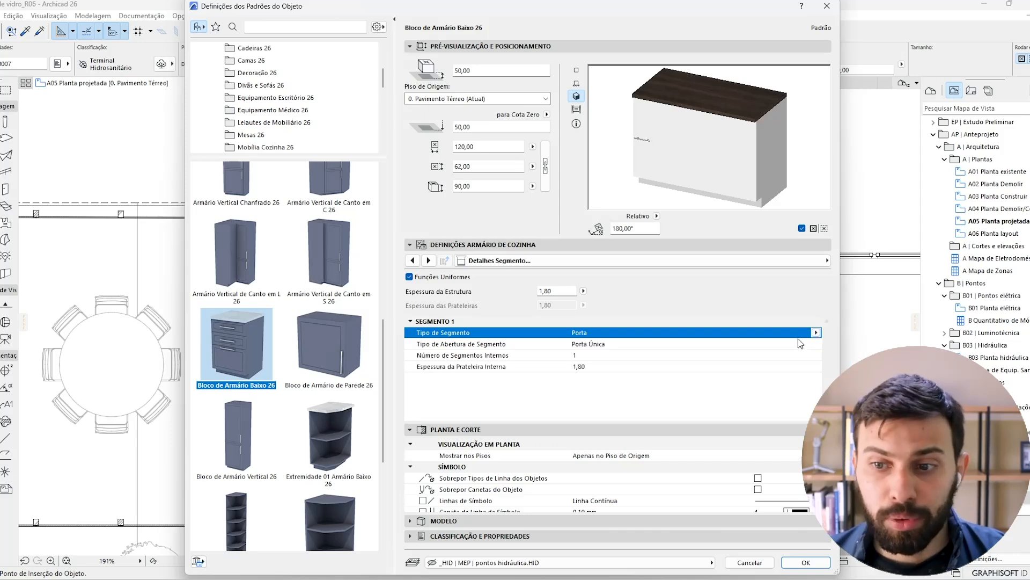
left_click(815, 344)
left_click(883, 389)
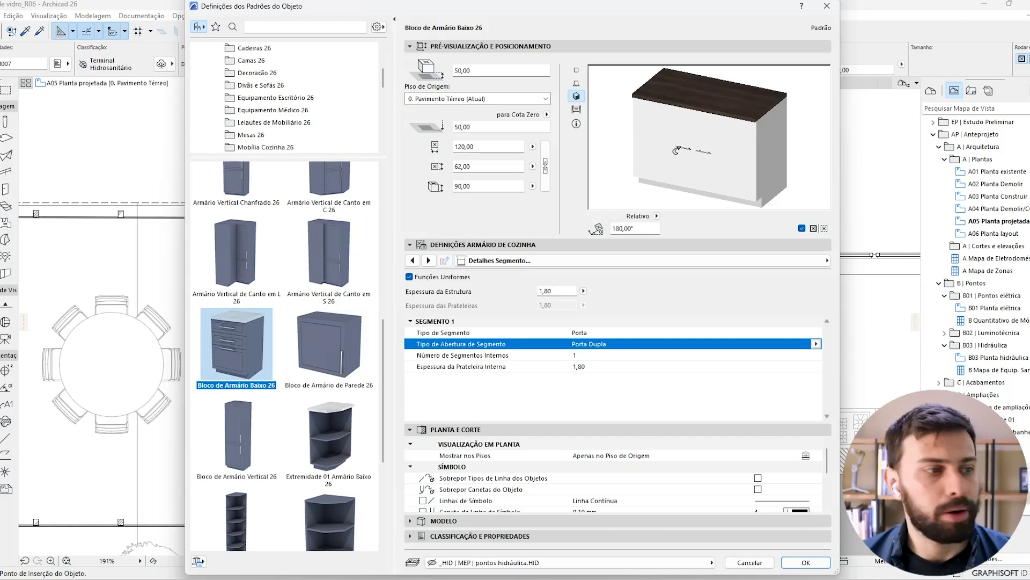
Try the Cuba option on the countertop and remove it, and enable a Frontão with the rectangular profile.
left_click(427, 261)
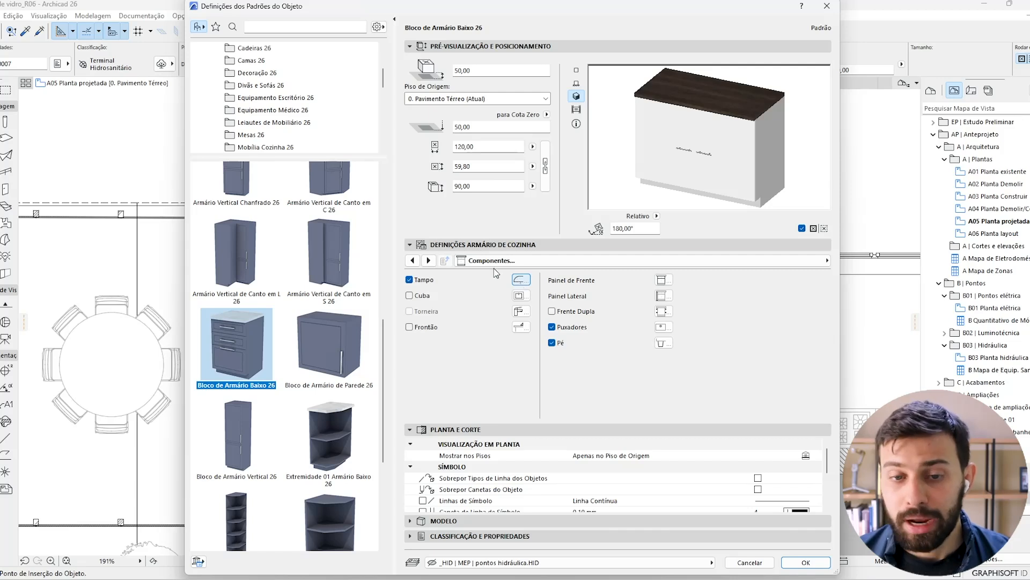
left_click(429, 261)
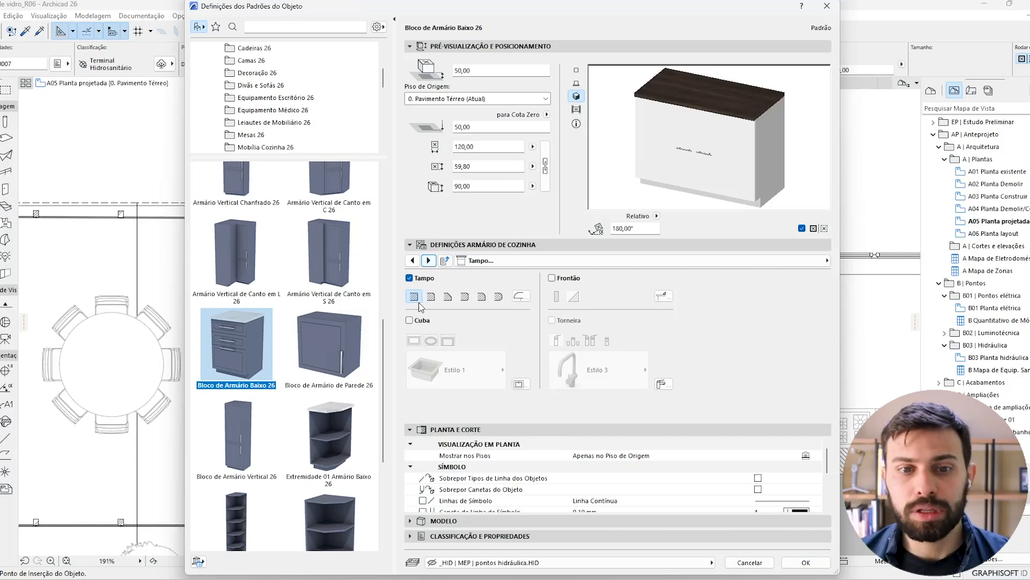
left_click(426, 322)
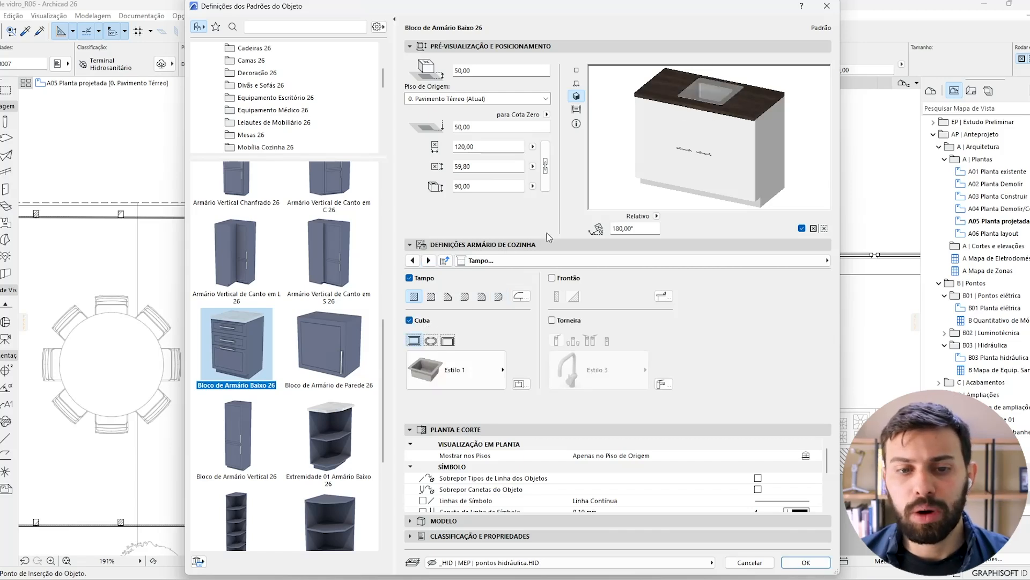
left_click(429, 322)
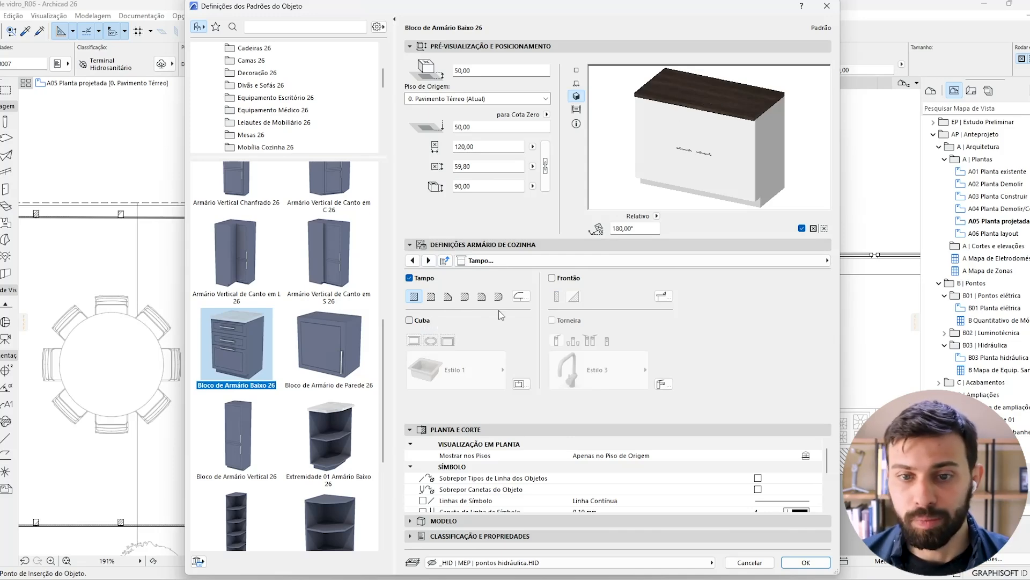
left_click(556, 278)
left_click(559, 301)
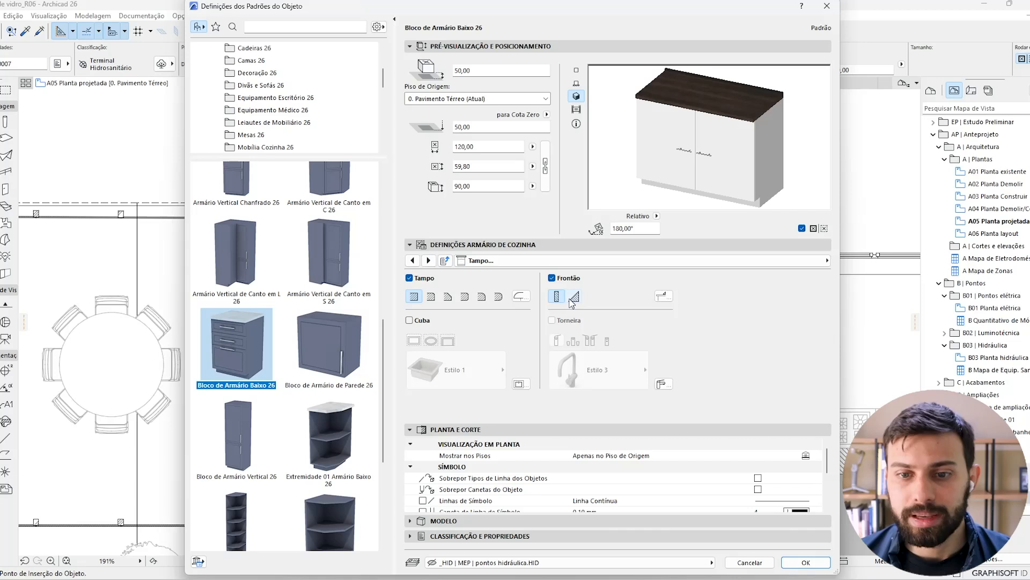
Set the countertop (Bancada) thickness to 2.
left_click(429, 260)
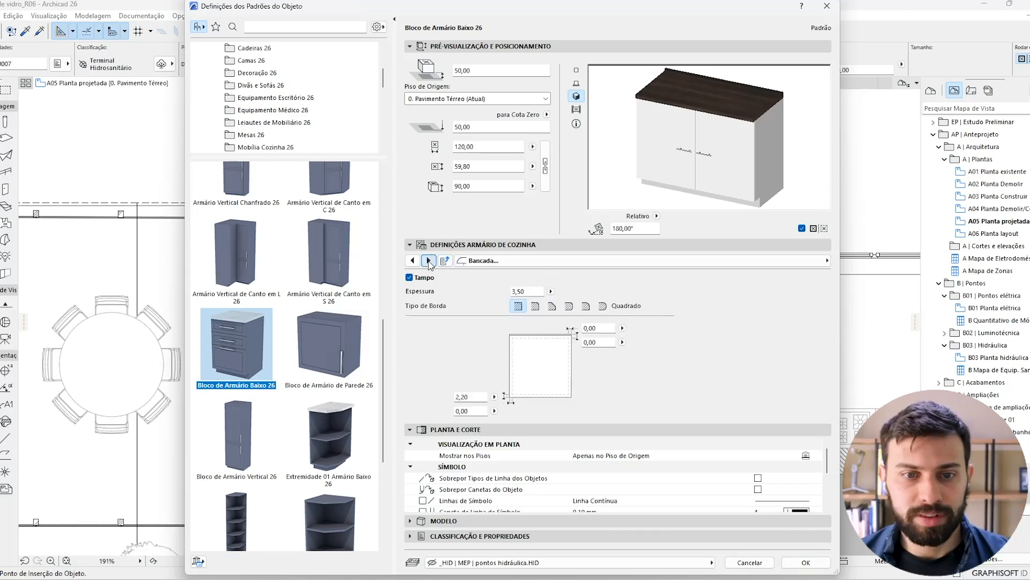
left_click(518, 292)
type("2")
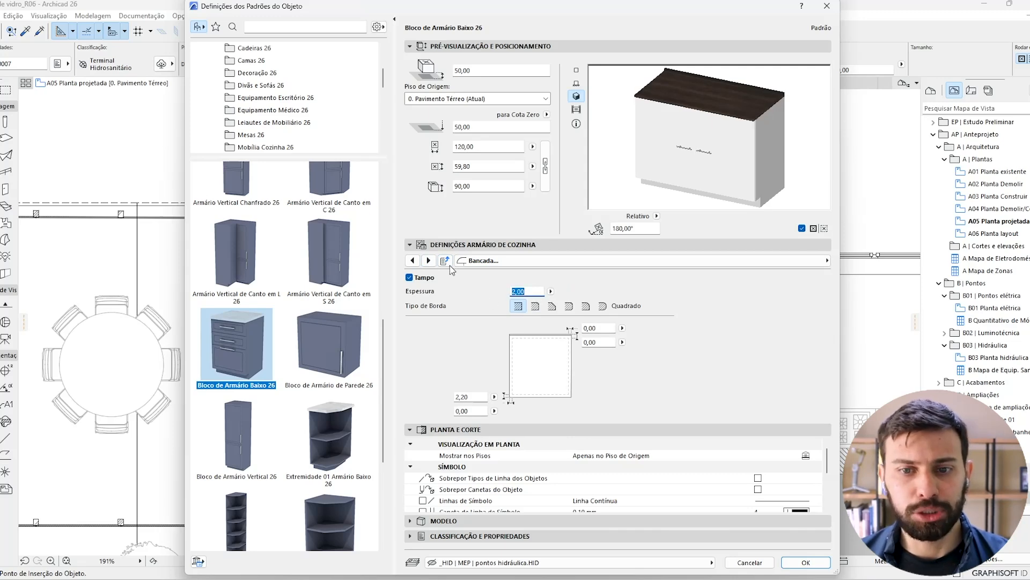
Set the Frontão height to 10 and go on to the Cuba settings.
left_click(429, 261)
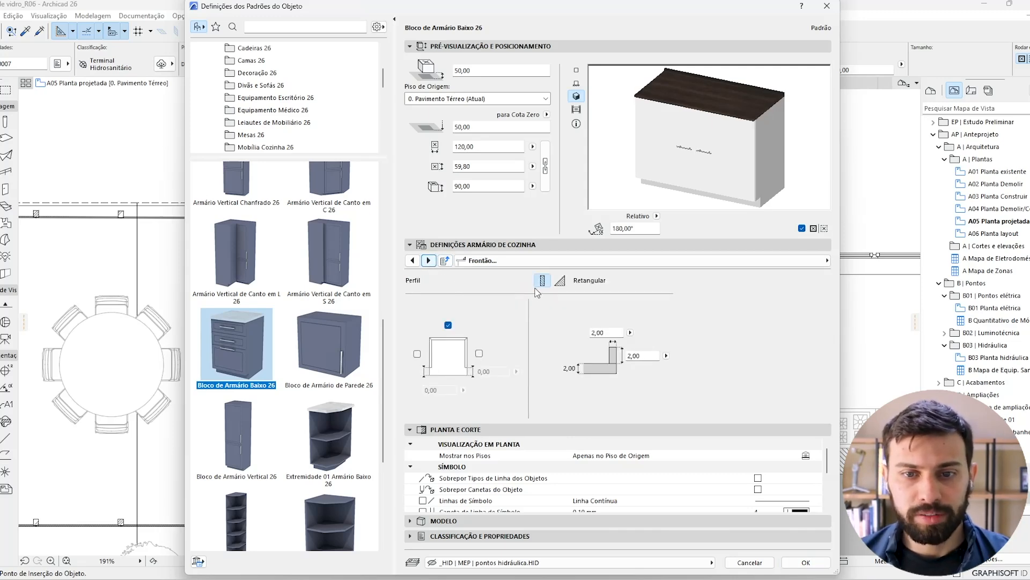
left_click(631, 356)
type("10")
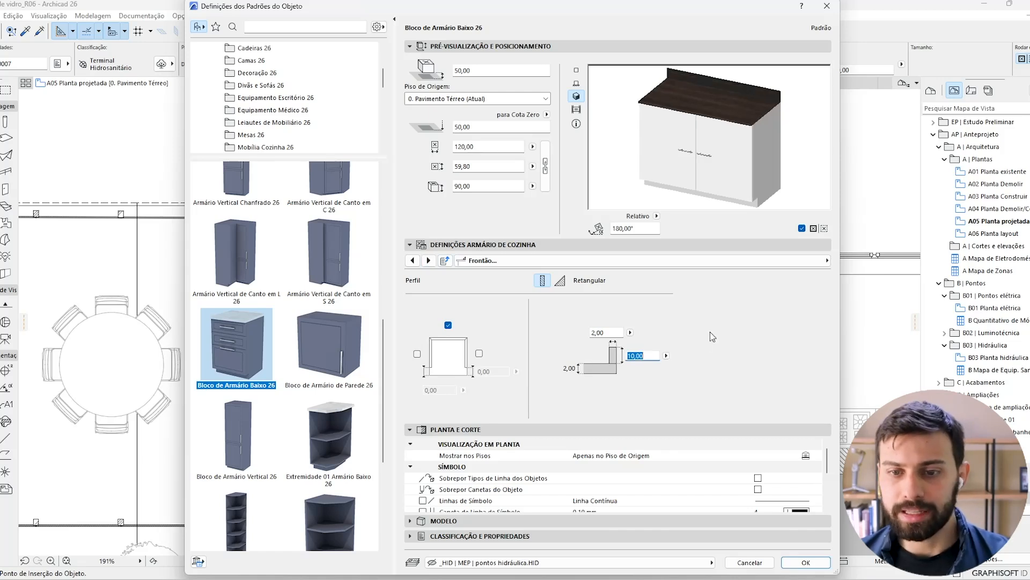
key("Tab")
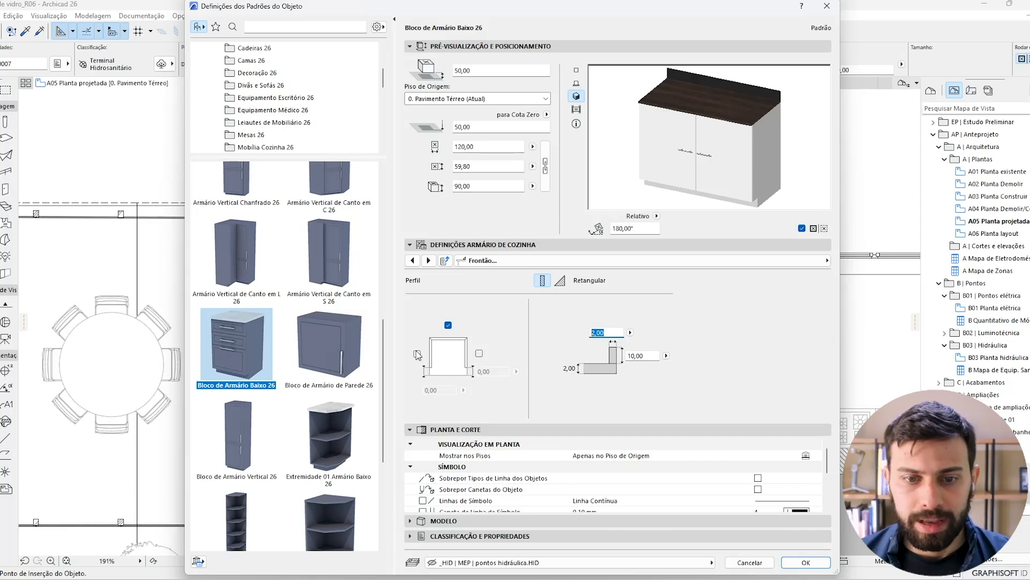
left_click(428, 261)
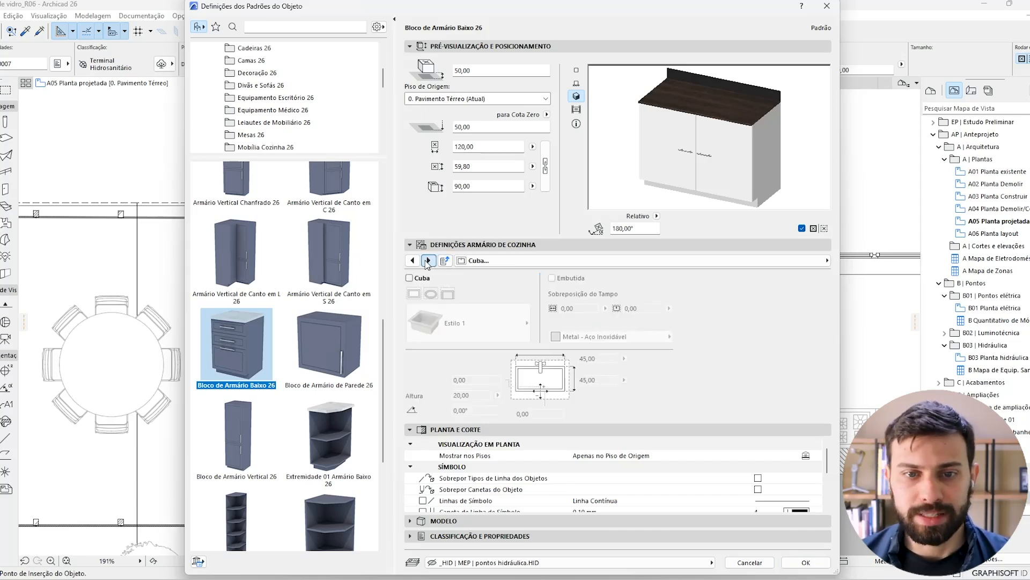
Go through the Torneira and Painel de Frente settings and check the options for the front panel position.
left_click(428, 261)
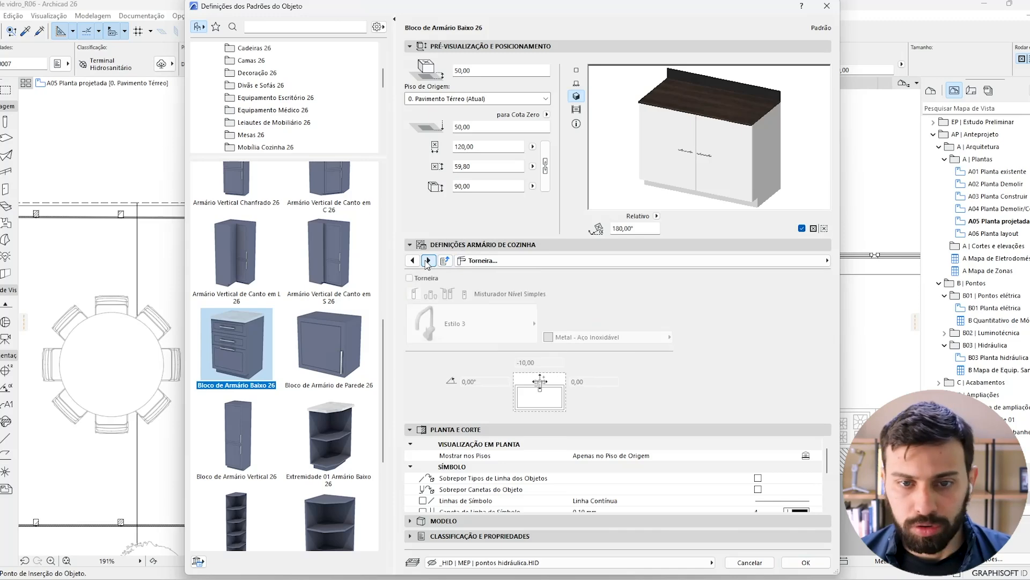
left_click(428, 261)
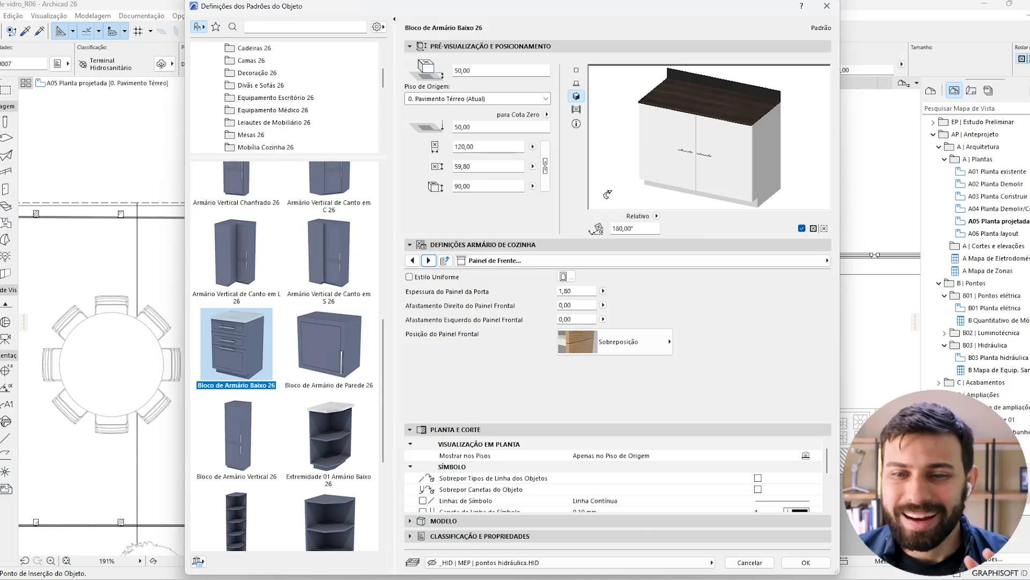
left_click(640, 343)
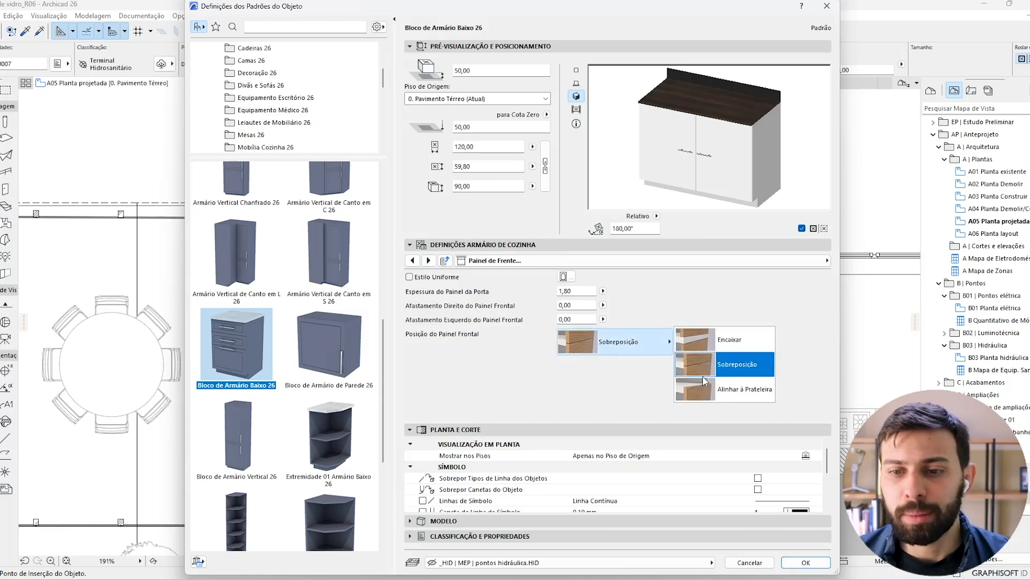
left_click(729, 339)
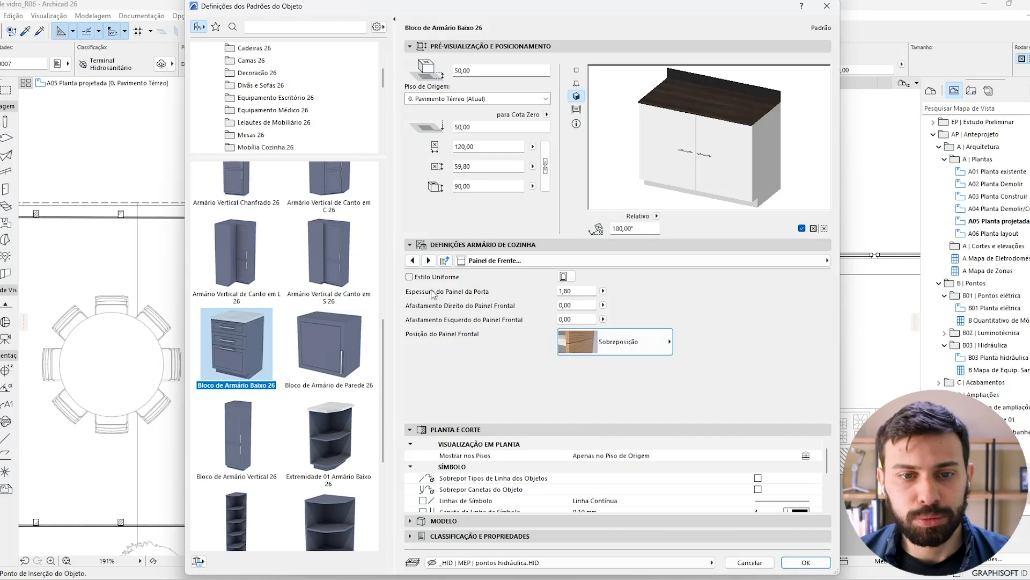
Give the front panels of Segmento 1 the framed panel style Moldura Completa.
left_click(428, 260)
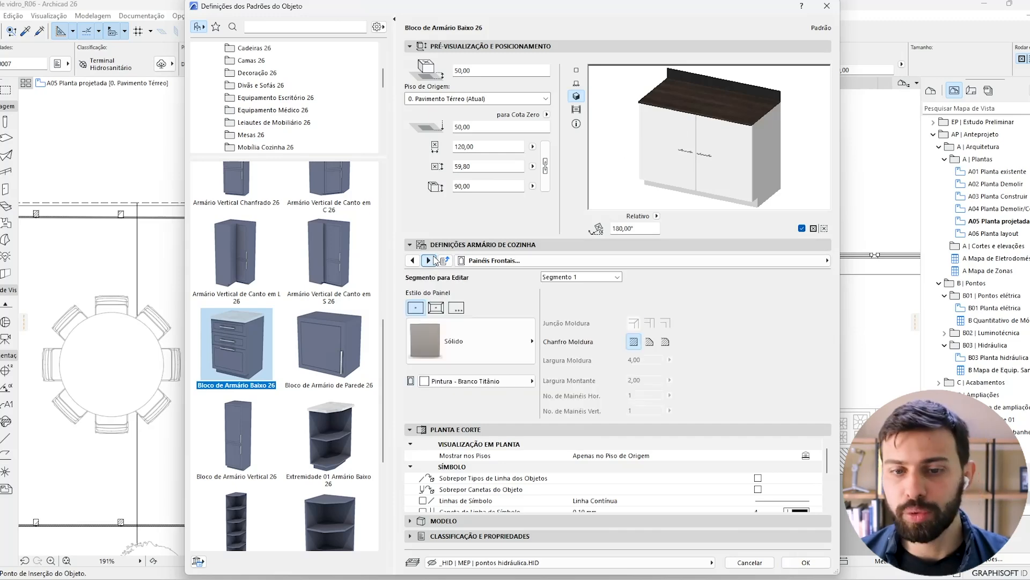
left_click(435, 307)
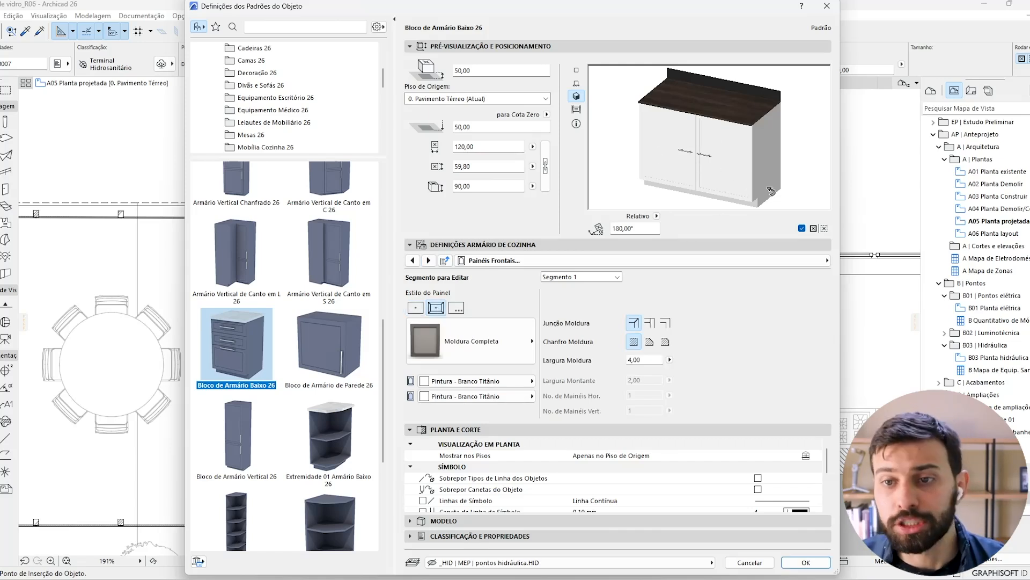
left_click(504, 343)
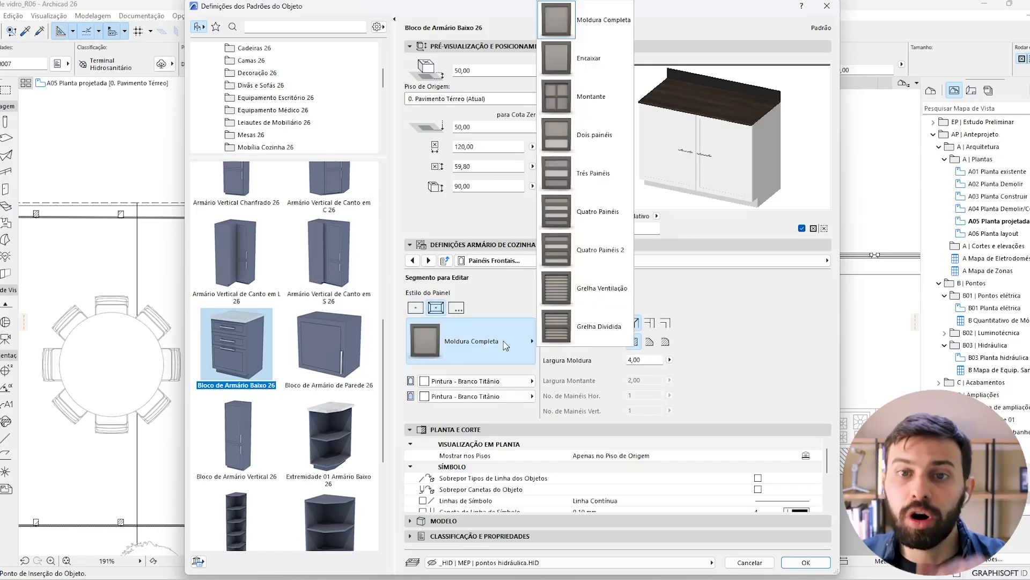
left_click(597, 29)
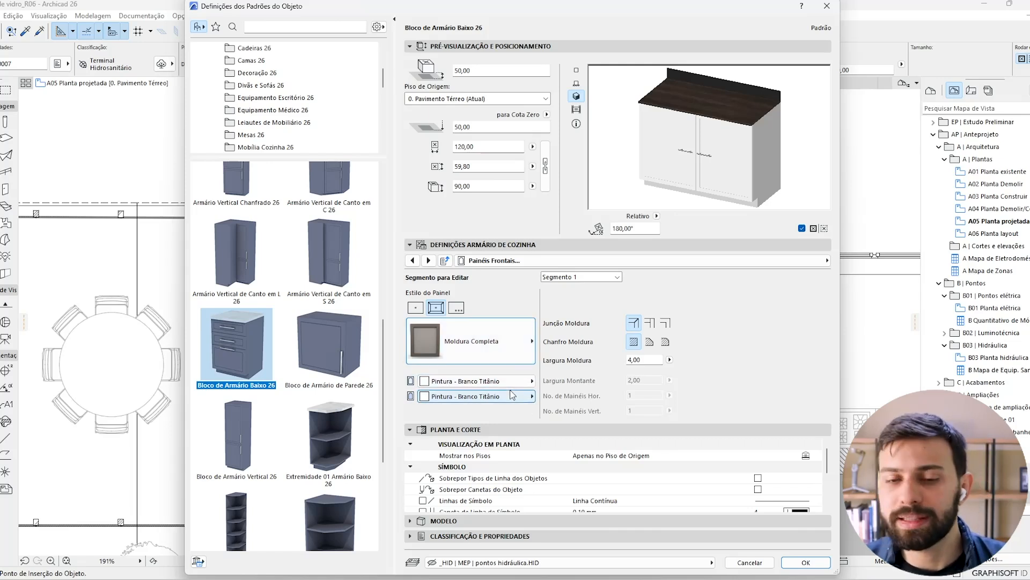
left_click(605, 279)
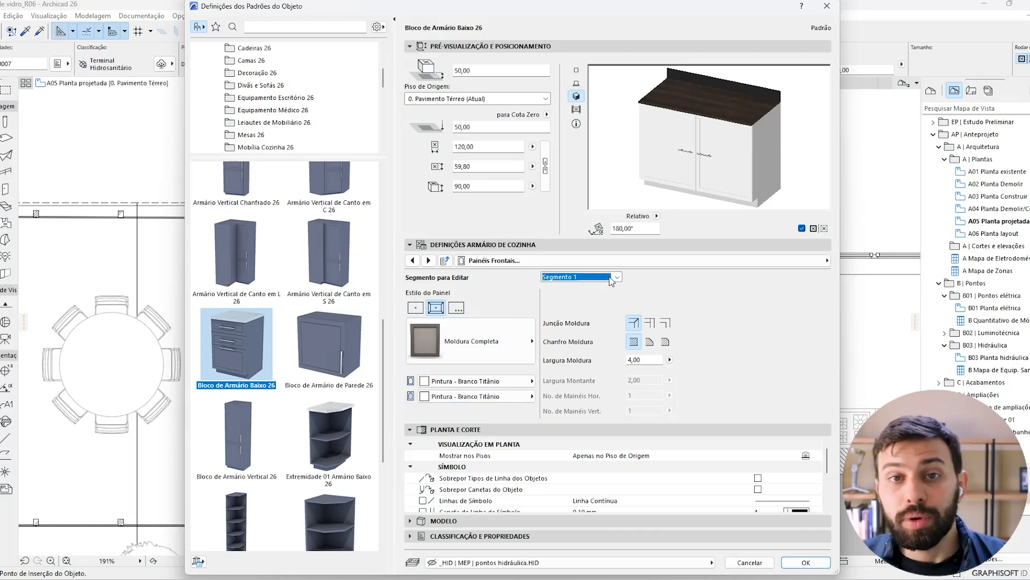
left_click(610, 277)
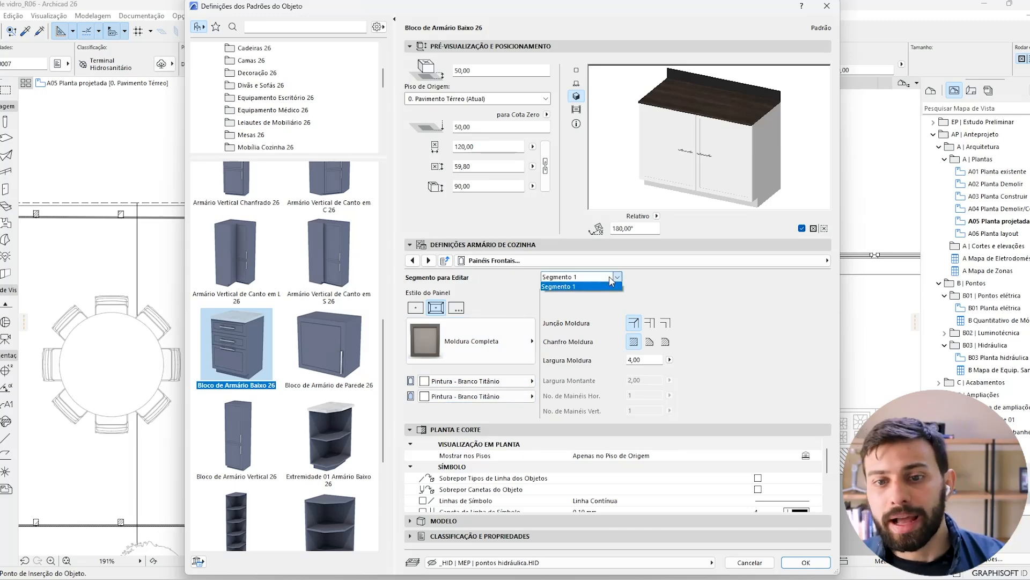
left_click(608, 285)
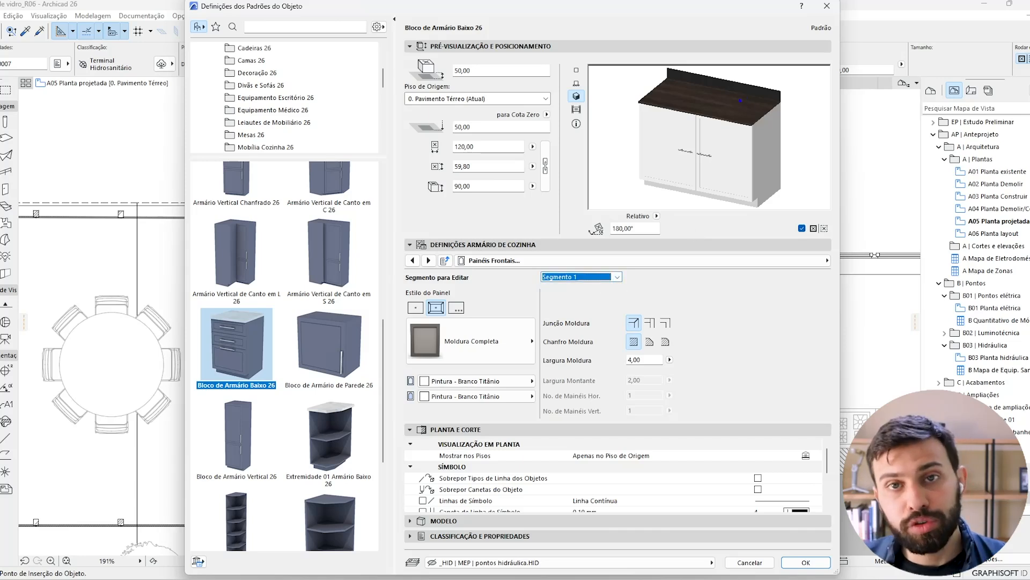
mouse_move(729, 117)
left_mouse_down()
mouse_move(652, 103)
mouse_move(729, 197)
mouse_move(734, 117)
left_mouse_up()
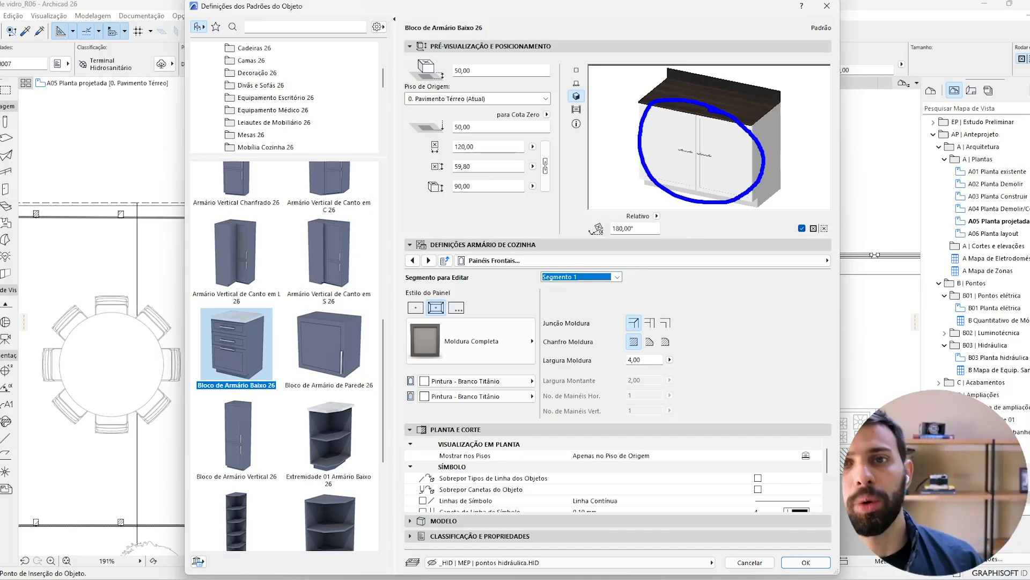
key("Escape")
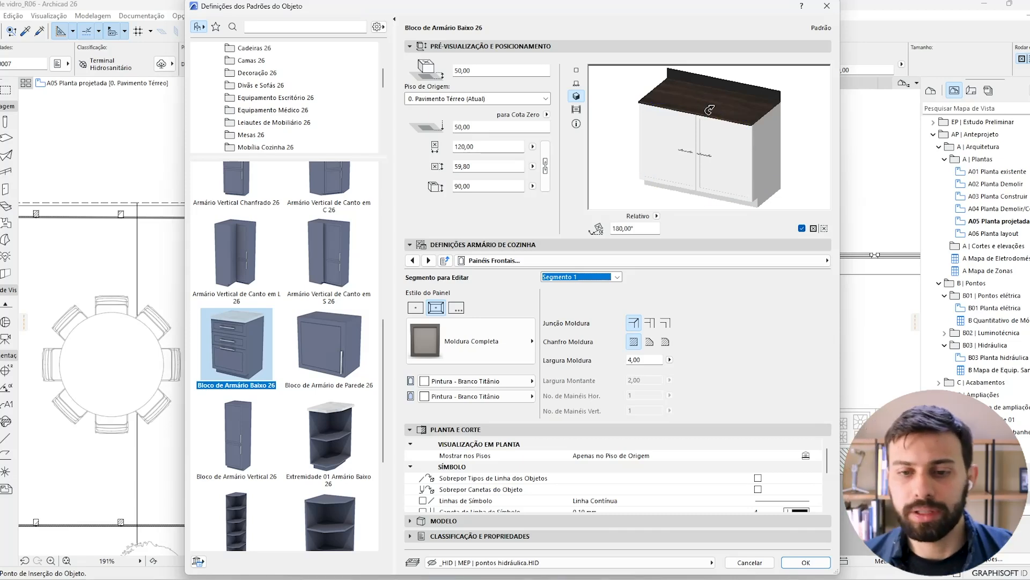
Try the other Junção Moldura options for the front panel frame and return to the first one.
left_click(651, 327)
left_click(667, 325)
left_click(647, 325)
left_click(637, 326)
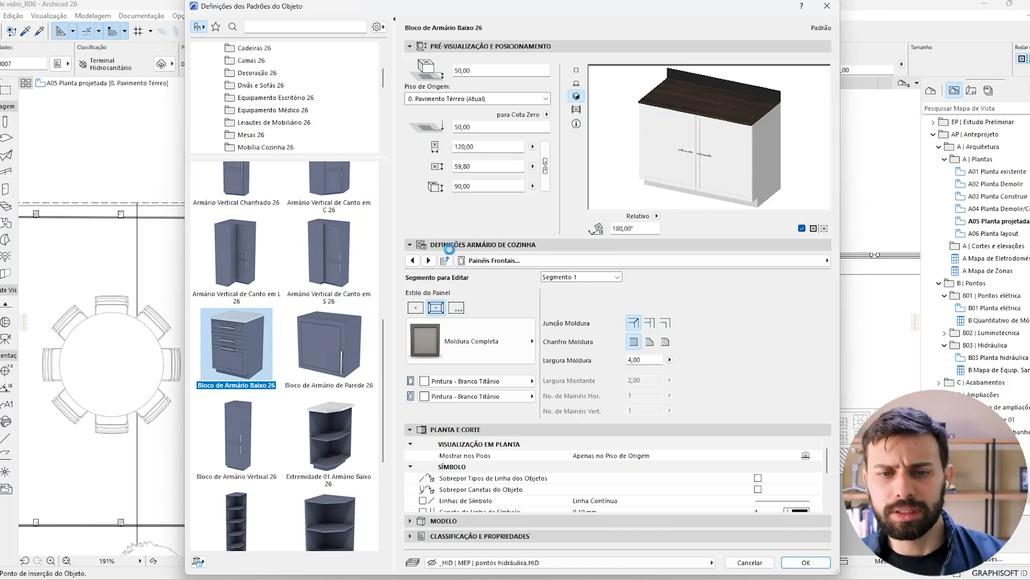
Skip the side and double-face panel settings and change the handle (Puxador) to the edge style Em Cava.
left_click(431, 262)
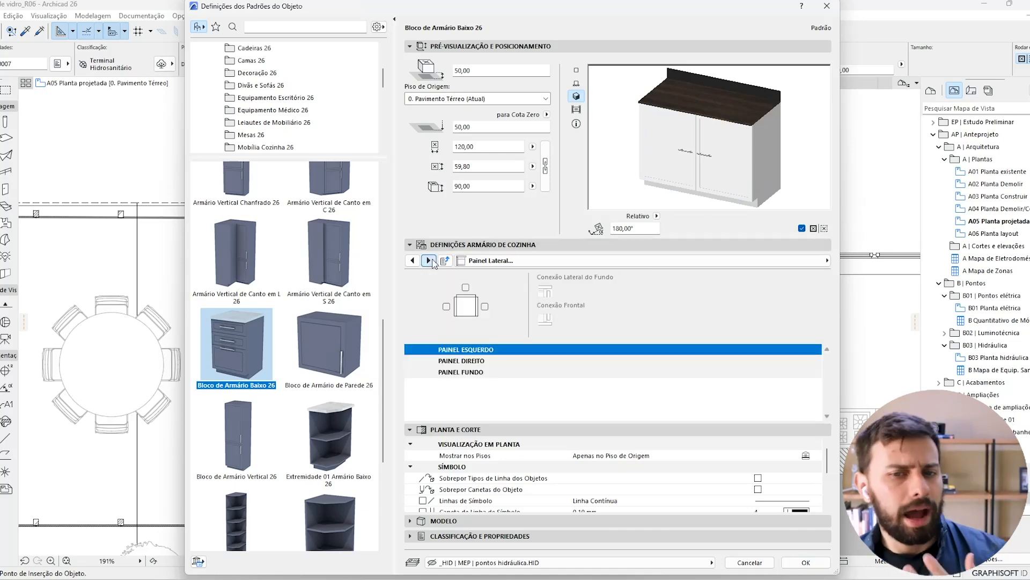
left_click(430, 261)
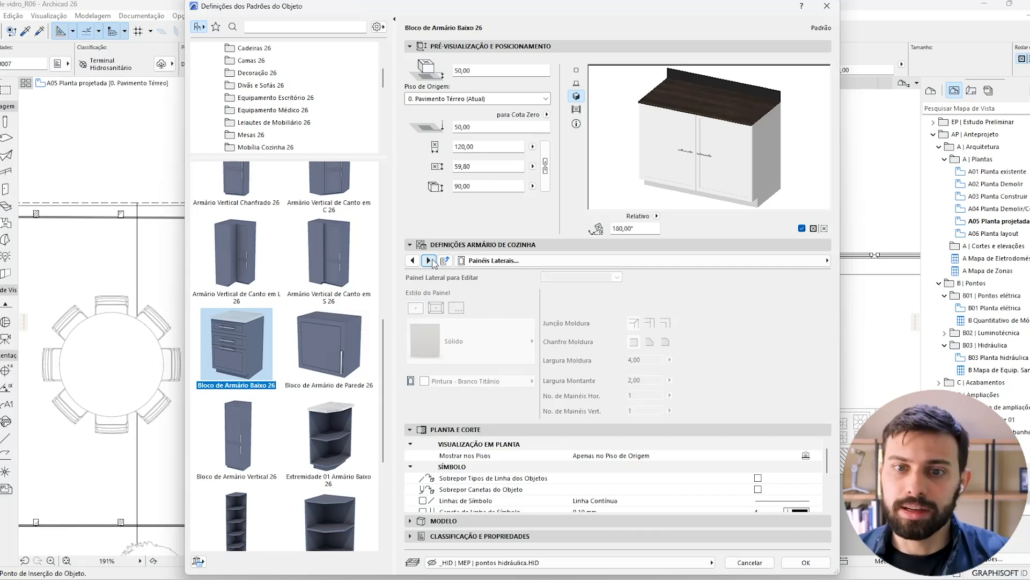
left_click(429, 261)
left_click(429, 261)
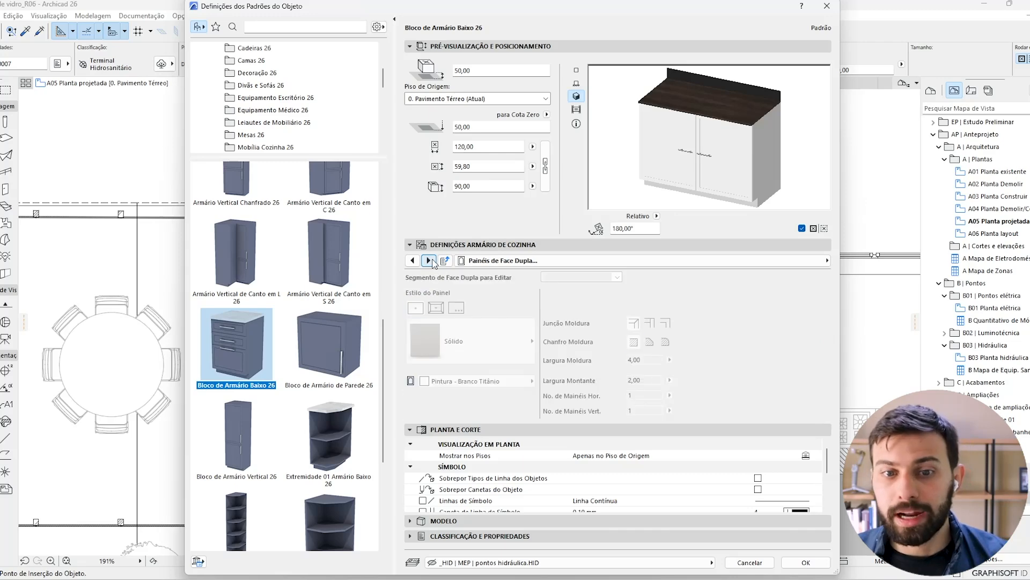
left_click(430, 261)
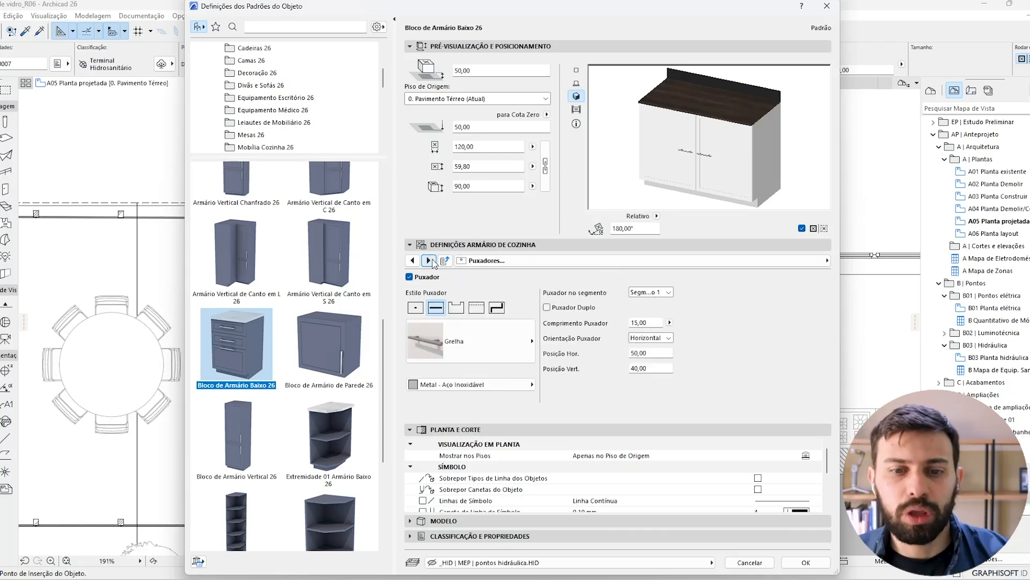
left_click(477, 308)
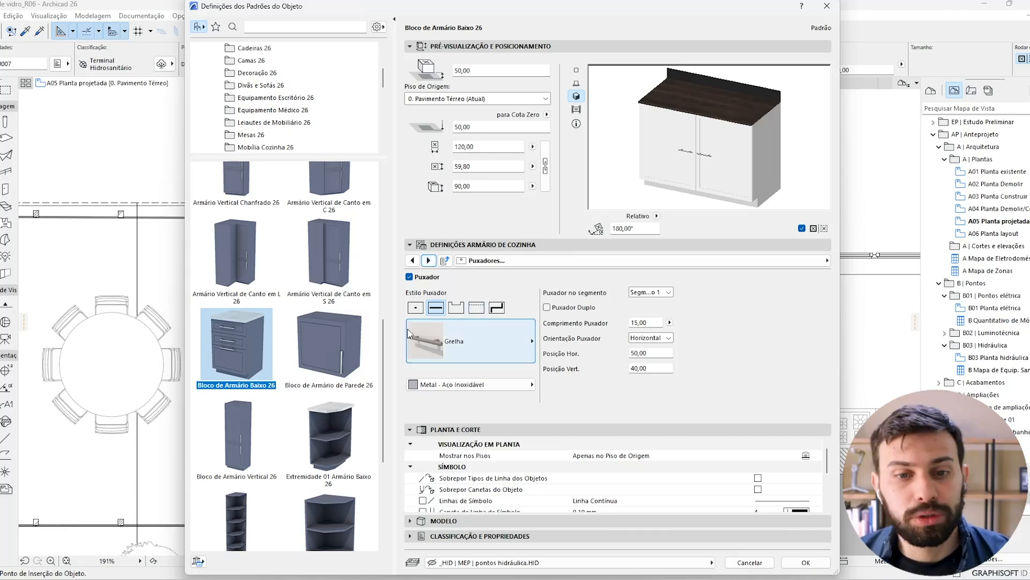
left_click(471, 321)
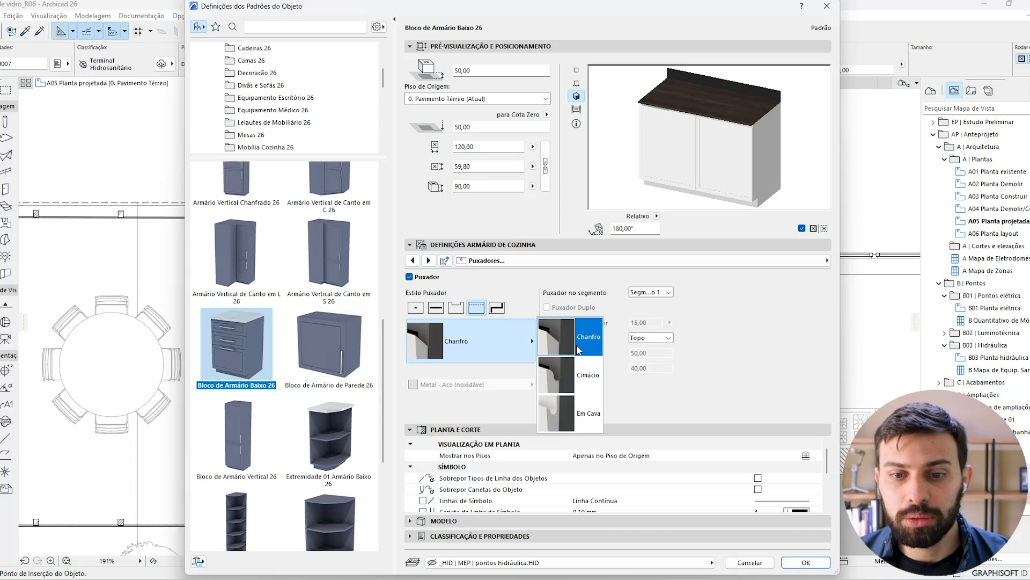
left_click(579, 410)
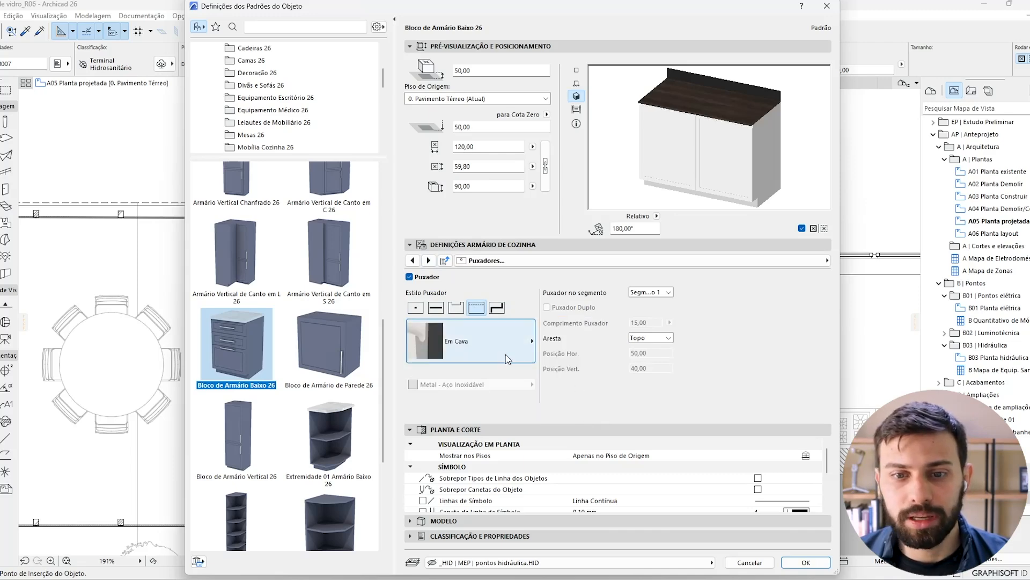
Turn off the back and side edges of the cabinet under Visibilidade da Borda do Armário.
left_click(429, 260)
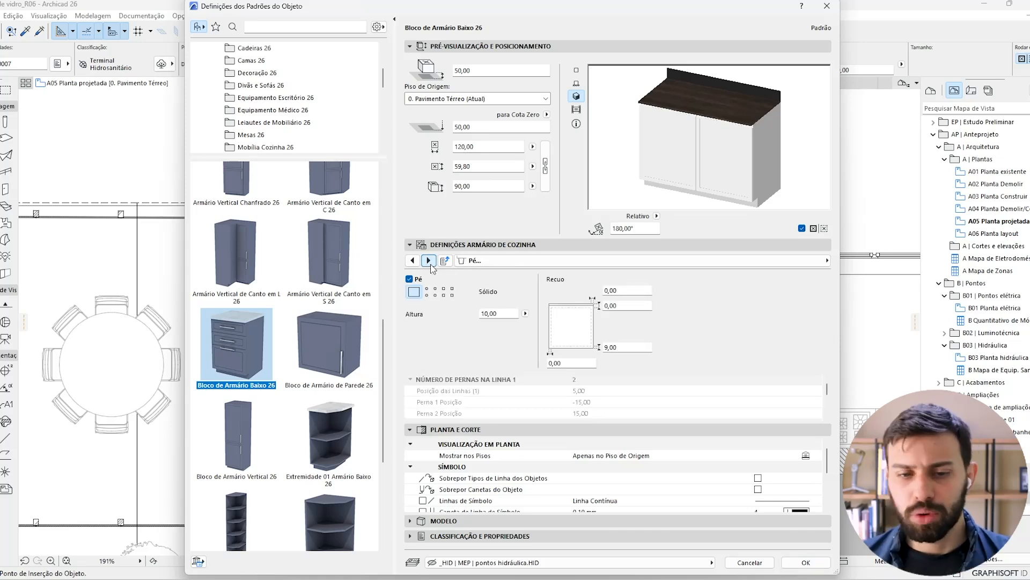
left_click(429, 261)
left_click(428, 261)
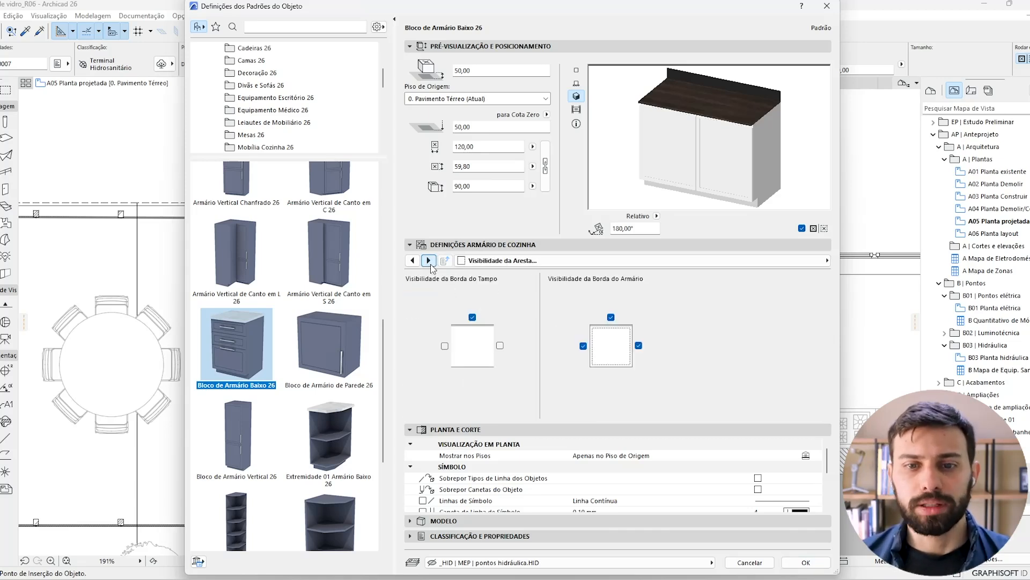
left_click(429, 261)
left_click(412, 260)
left_click(612, 317)
left_click(583, 345)
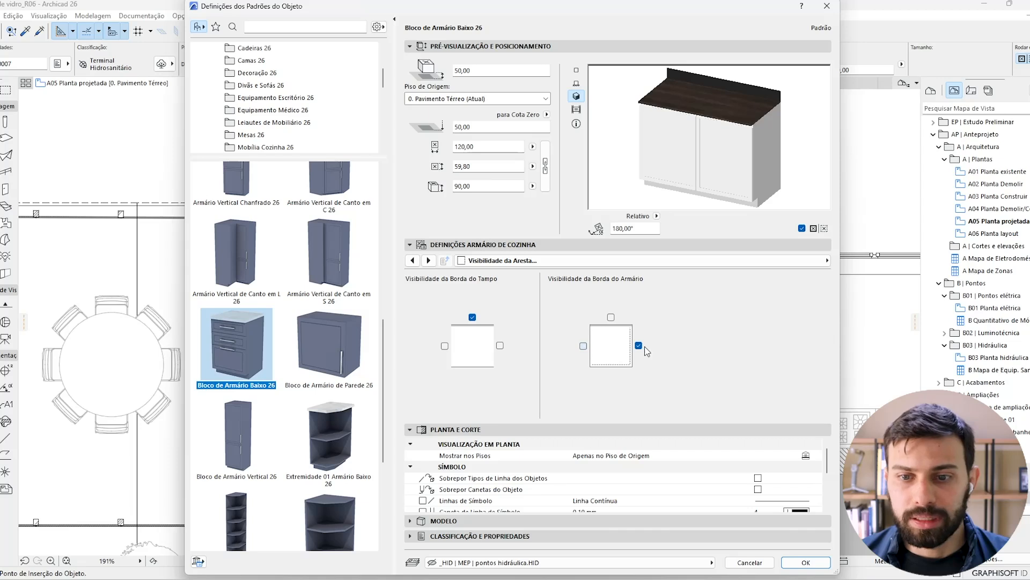
Preview the 2D symbol types, keep the plain one without diagonals, and enable the Símbolo de Abertura.
left_click(429, 261)
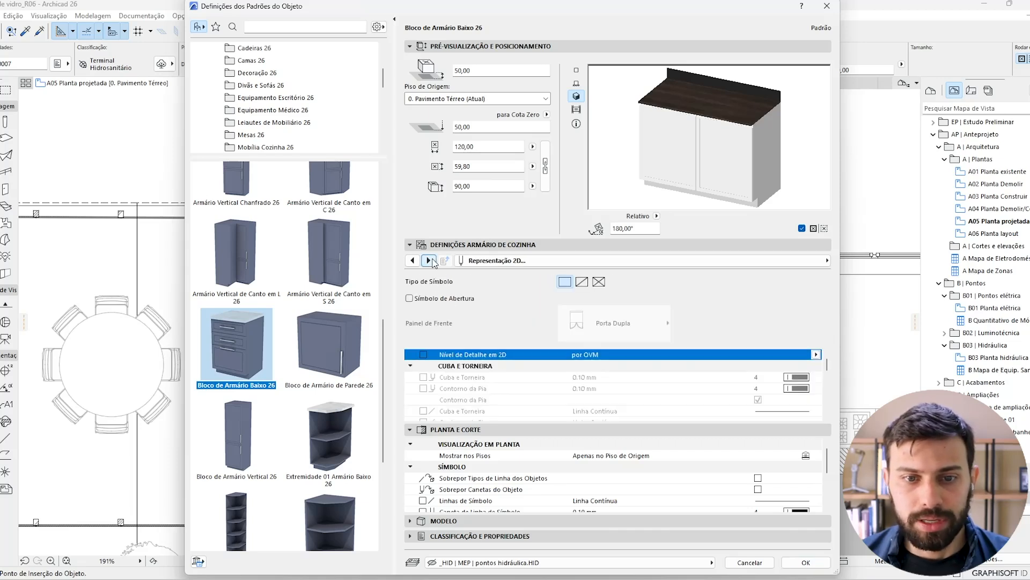
left_click(576, 69)
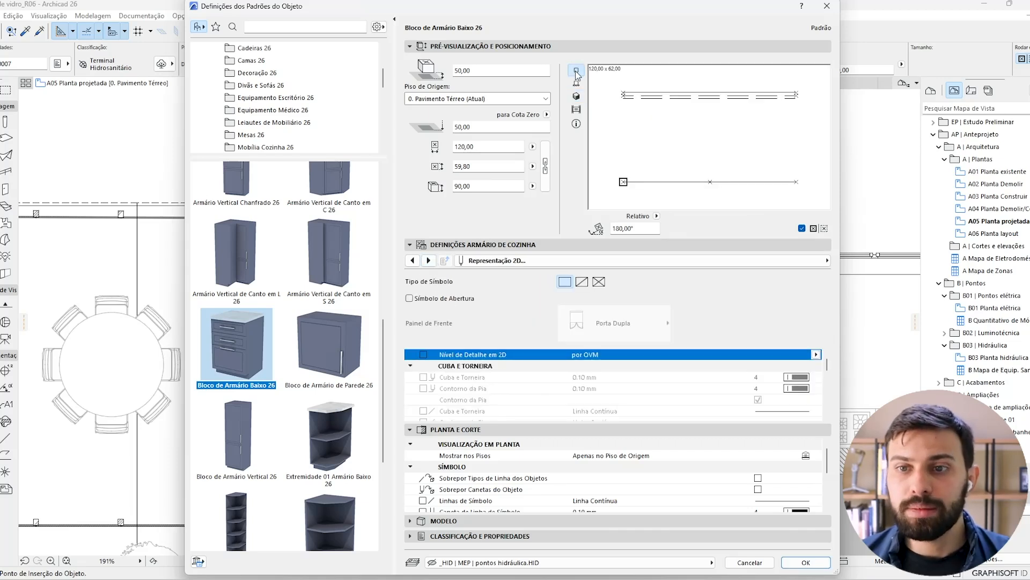
left_click(599, 283)
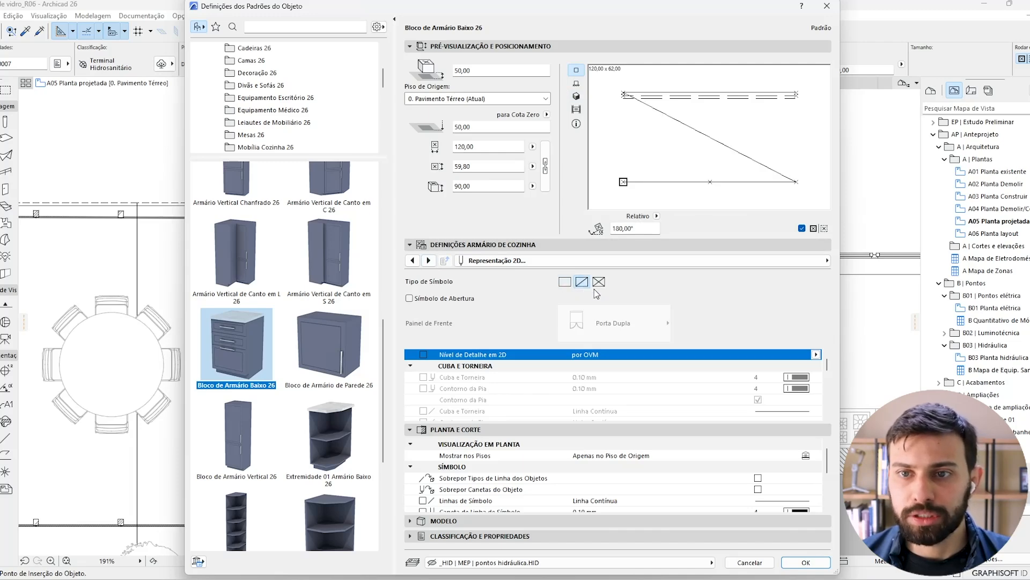
left_click(582, 281)
left_click(565, 281)
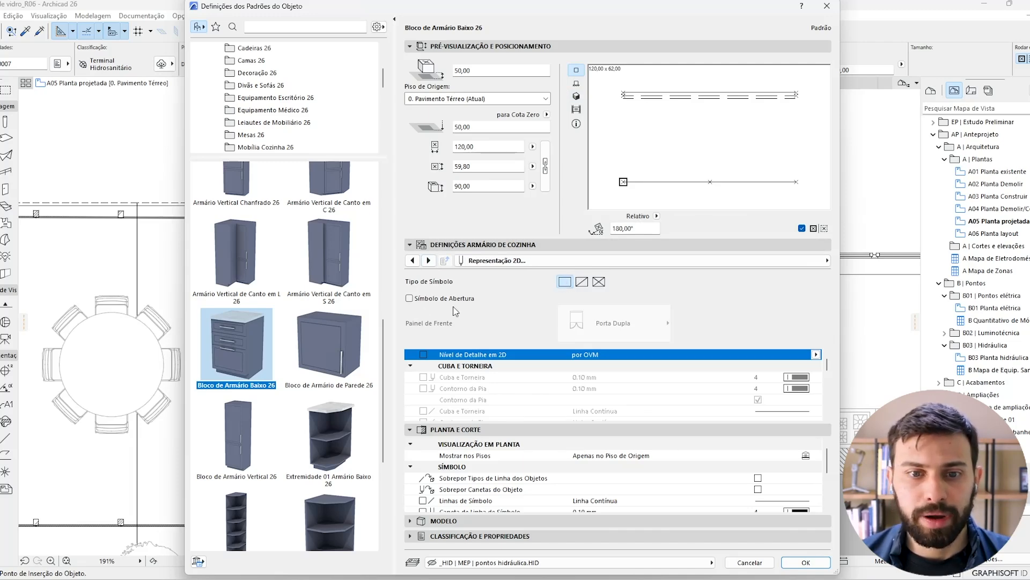
left_click(430, 299)
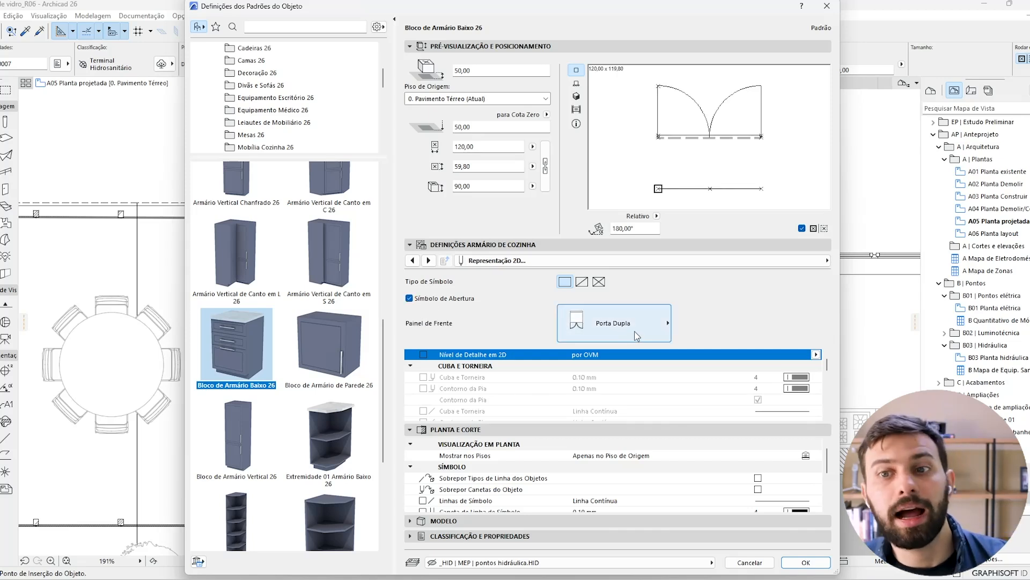
Accept the cabinet settings after a look at Representação 3D and Espaço Mínimo, and try to place the cabinet in the cozinha.
left_click(428, 260)
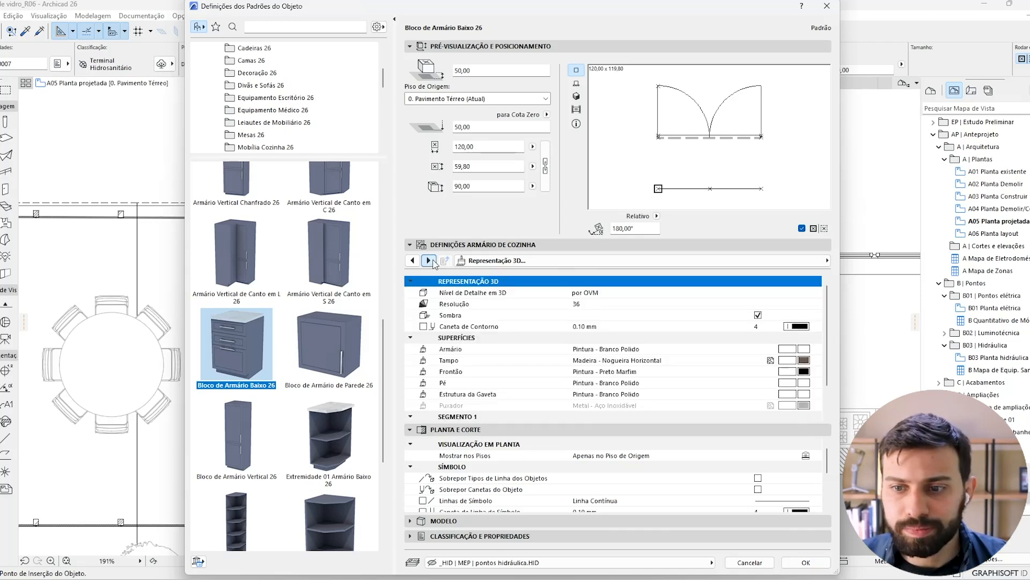
left_click(429, 261)
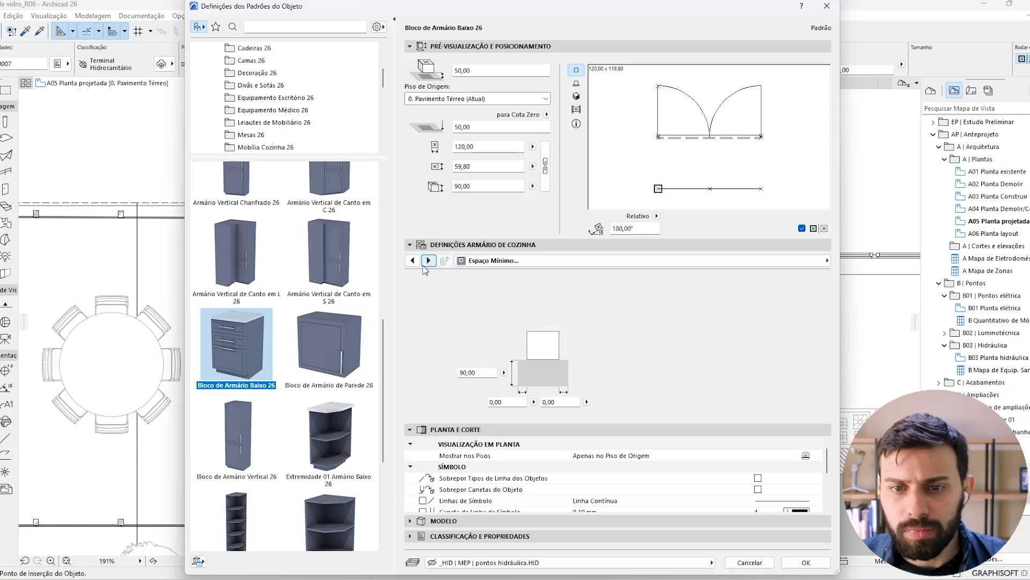
left_click(803, 562)
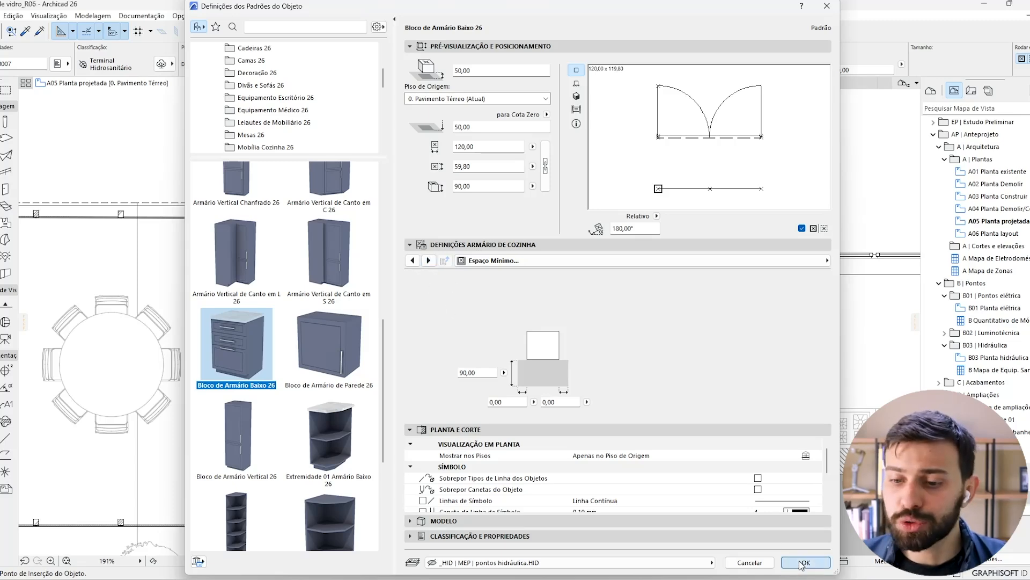
left_click(421, 277)
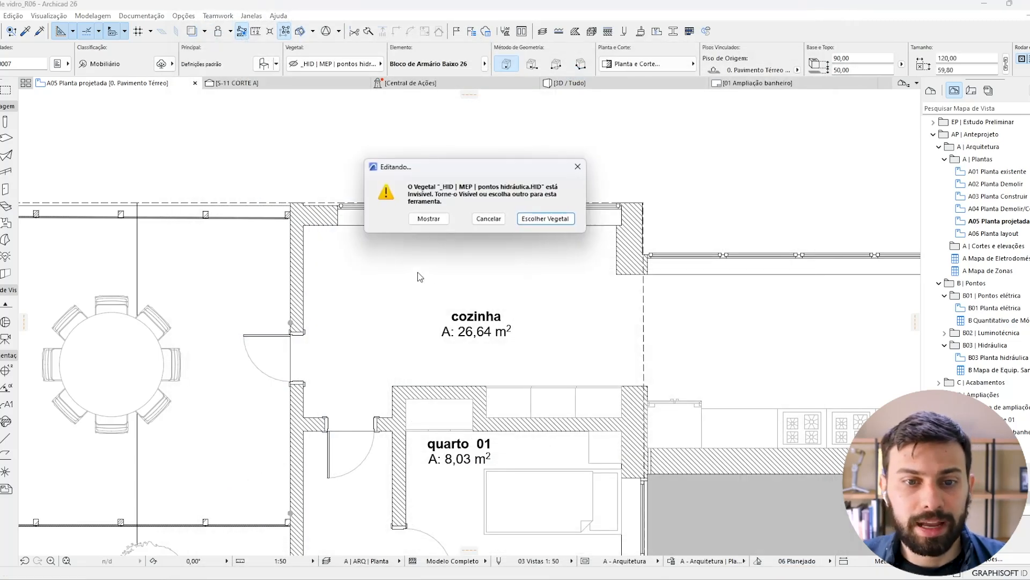
left_click(579, 167)
Switch the cabinet's layer to the visible _ARQ | LEM | louças e metais and place the cabinet in the cozinha.
left_click(349, 66)
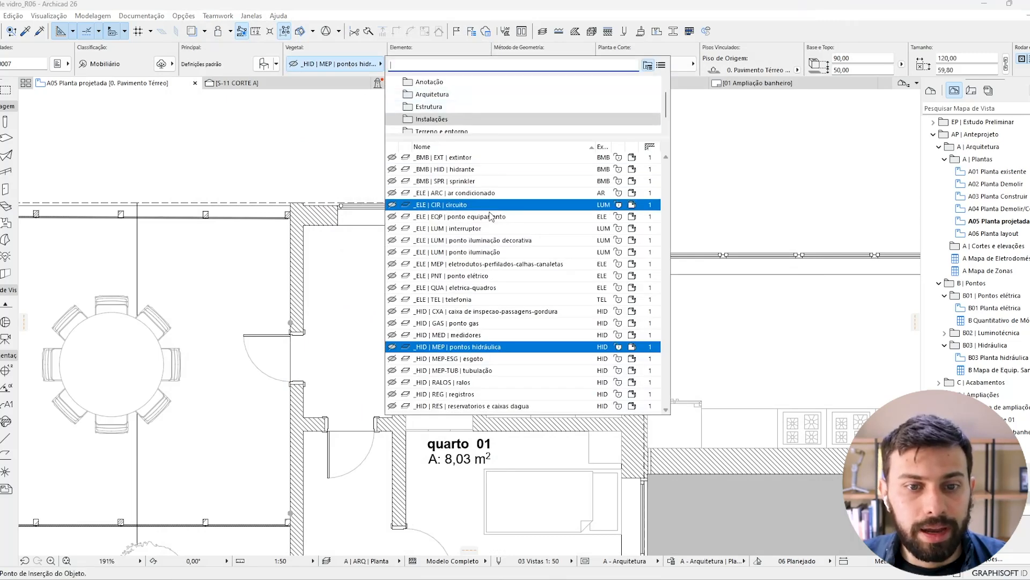
left_click(459, 94)
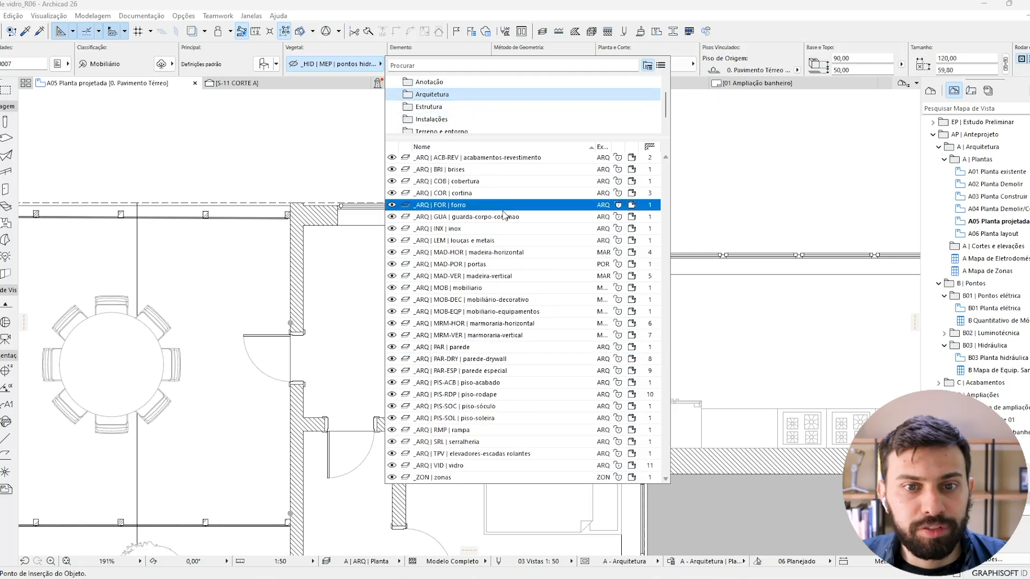
left_click(483, 240)
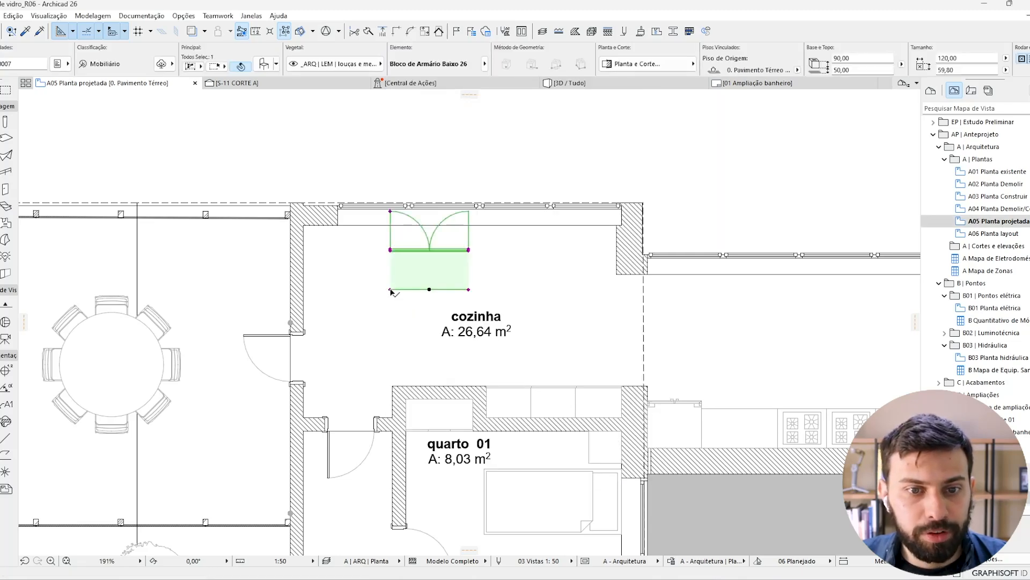
Rotate the cabinet half a turn so its doors face the room, and move it into the inner wall corner beside the kitchen window.
key("ctrl+e")
left_click(390, 290)
left_click(447, 290)
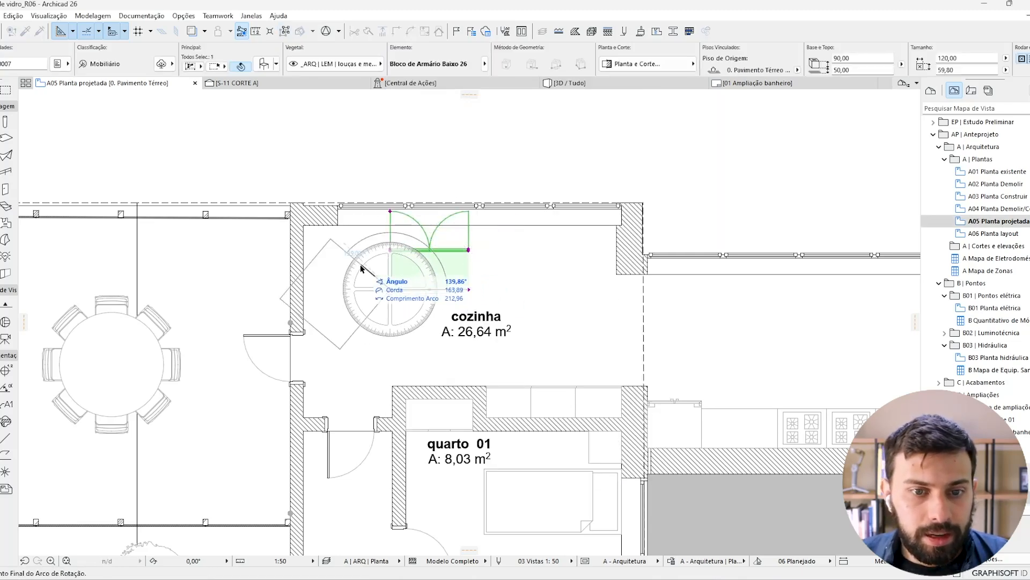
left_click(343, 292)
key("ctrl+d")
left_click(312, 290)
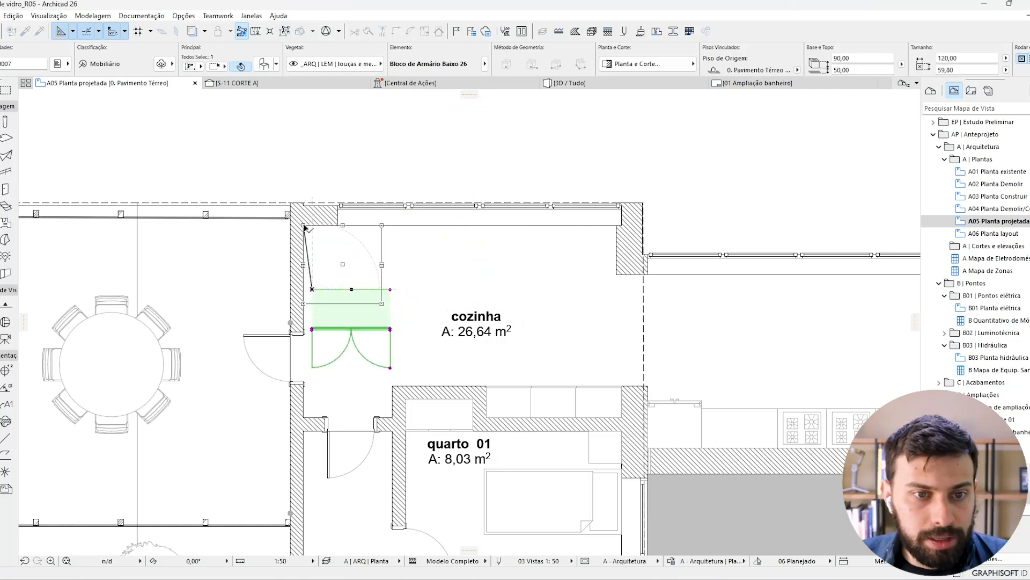
left_click(303, 225)
Place three copies of the cabinet side by side along the window wall to fill its length.
key("ctrl+d")
left_click(304, 226)
left_click(381, 226)
left_click(460, 226)
left_click(538, 225)
key("Escape")
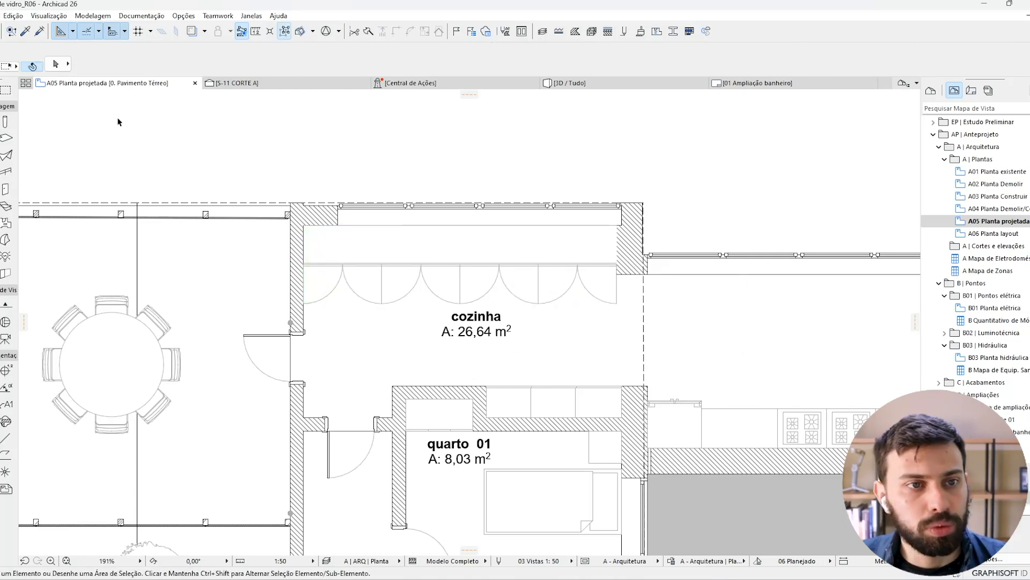
Mark a selection area around the kitchen's window wall and cabinets and show only that area in 3D.
left_click(12, 90)
left_click(274, 179)
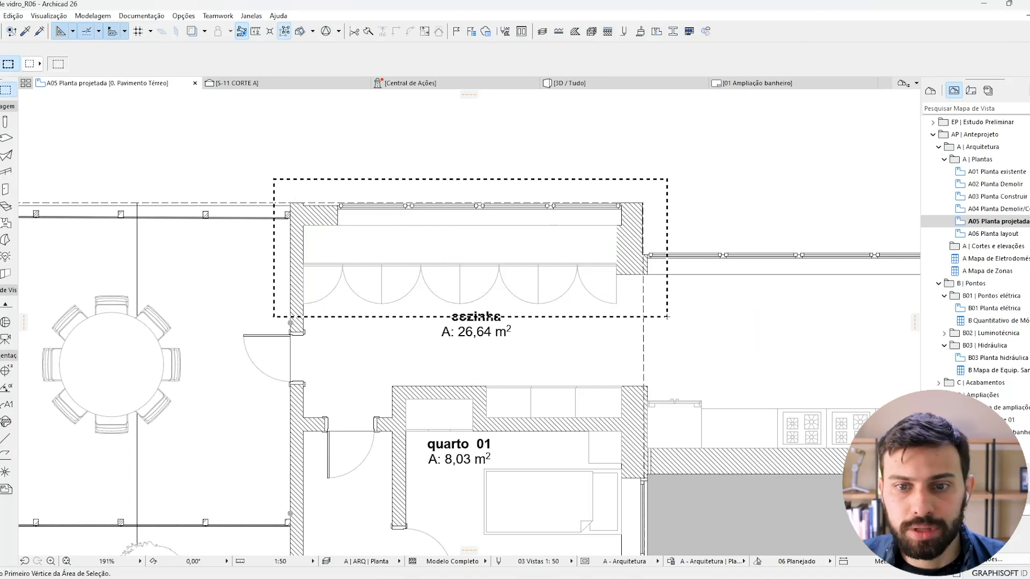
key("F5")
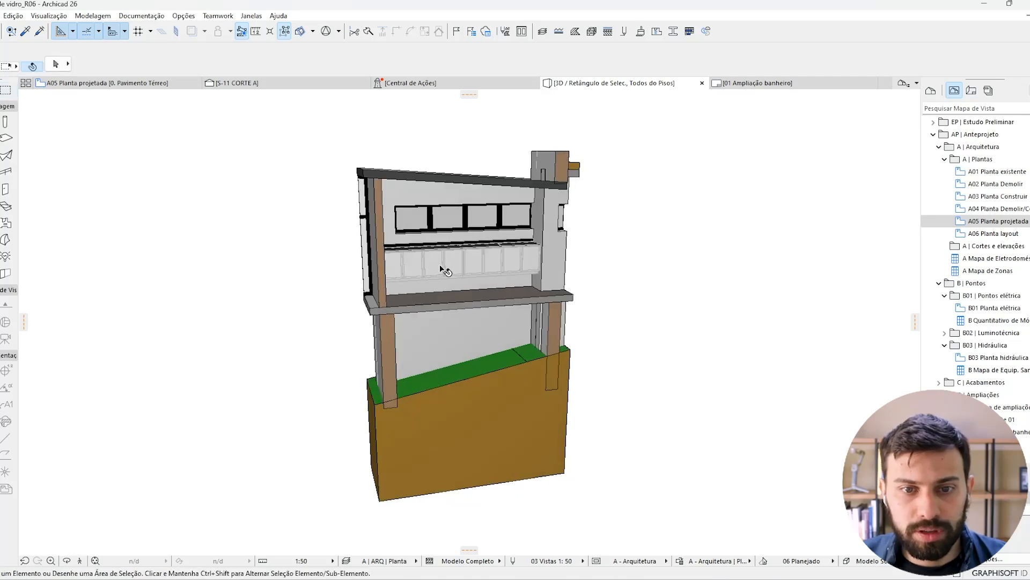
scroll(575, 275, "up", 5)
scroll(410, 264, "up", 5)
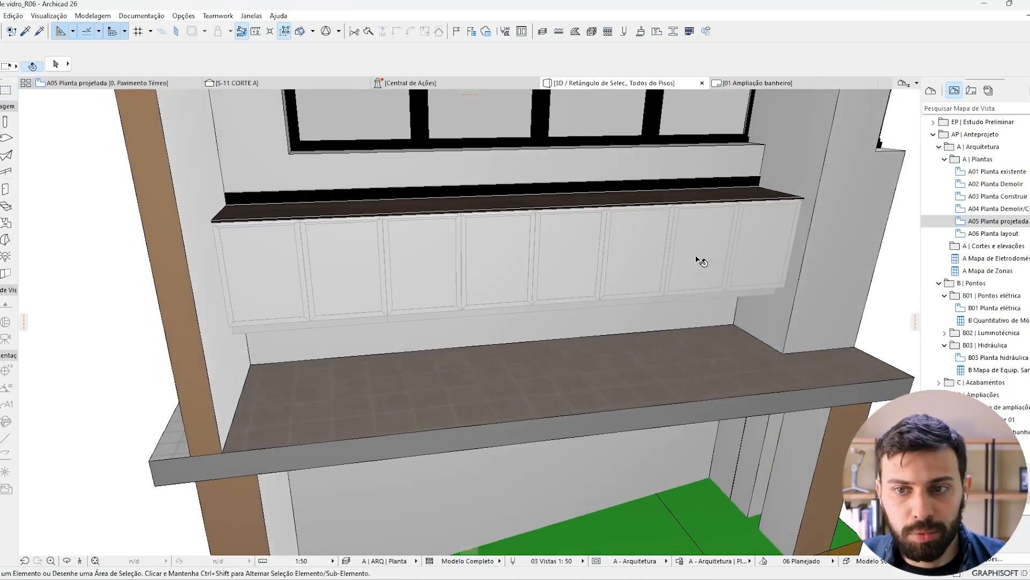
Select all four base cabinets and set their base elevation to 0,00 so they stand on the floor.
left_click(738, 242)
left_click(590, 253, "shift")
left_click(456, 258, "shift")
left_click(372, 263, "shift")
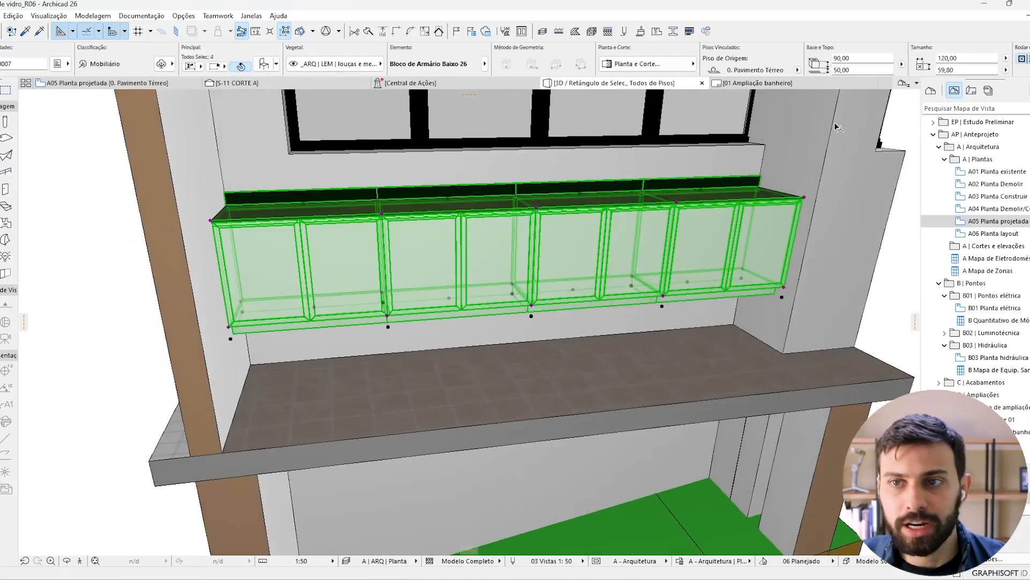
double_click(849, 69)
type("0")
key("Return")
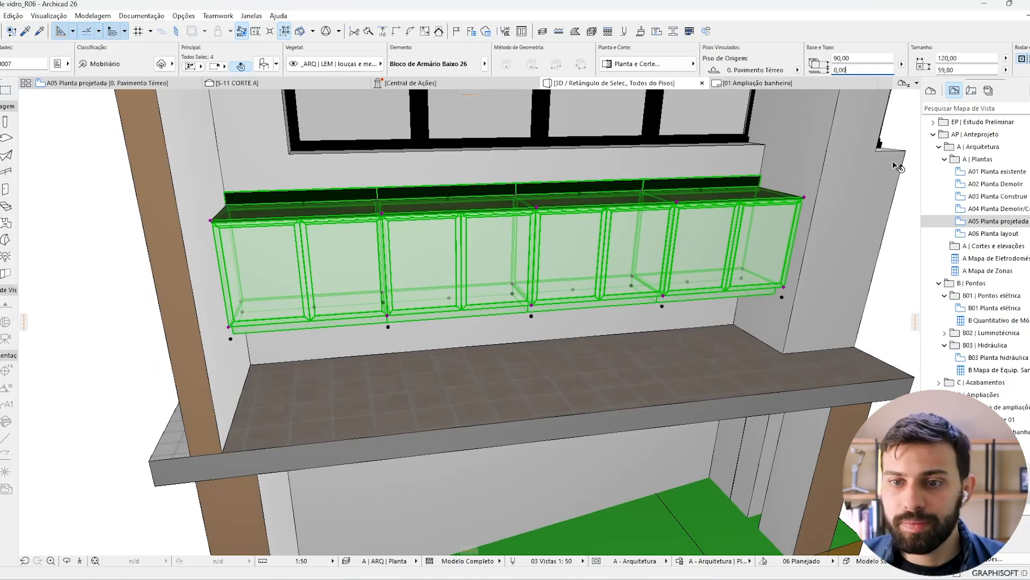
key("Escape")
Select the four cabinets together and open the Representação 3D page of their object settings.
middle_click_drag(716, 283, 653, 336, "shift")
scroll(478, 277, "up", 3)
middle_click_drag(420, 297, 592, 245, "shift")
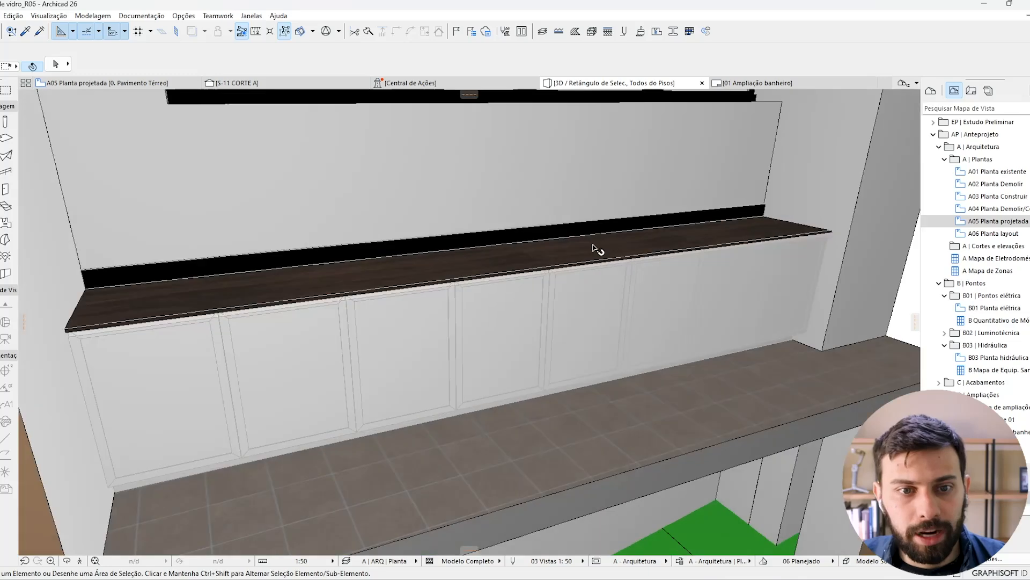
left_click(306, 327)
left_click(371, 327, "shift")
left_click(652, 287, "shift")
left_click(750, 264, "shift")
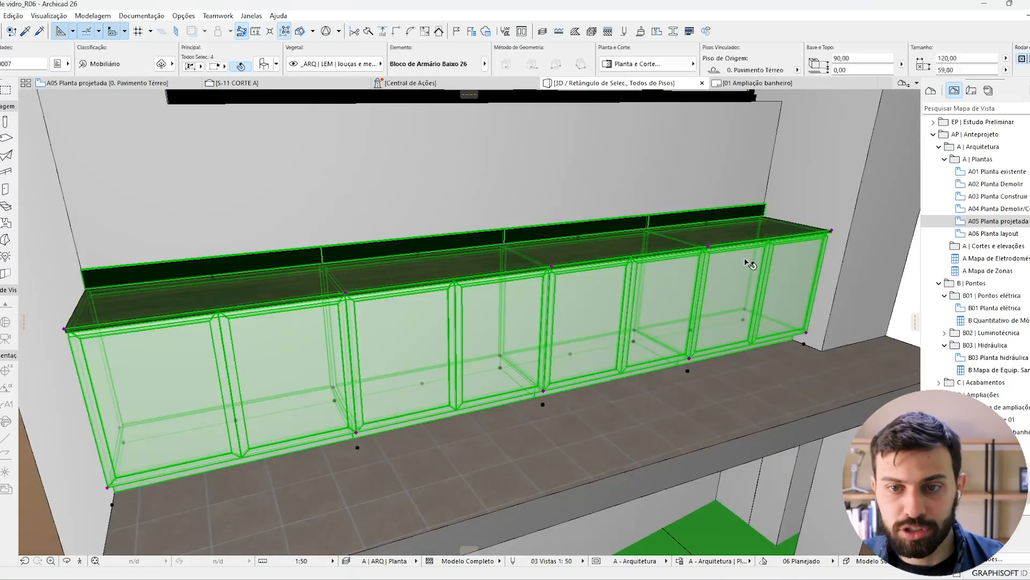
key("ctrl+t")
left_click(789, 259)
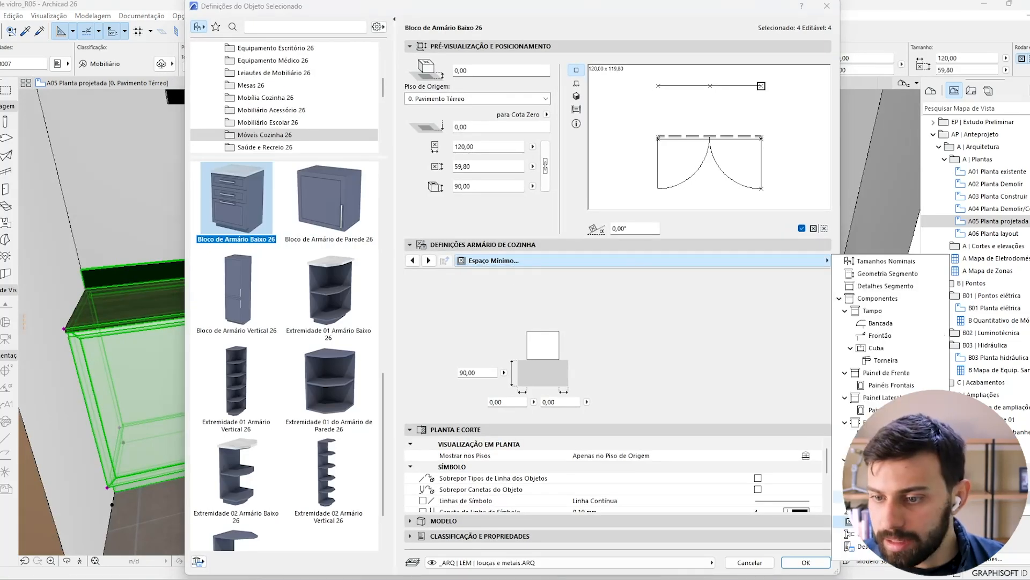
left_click(869, 520)
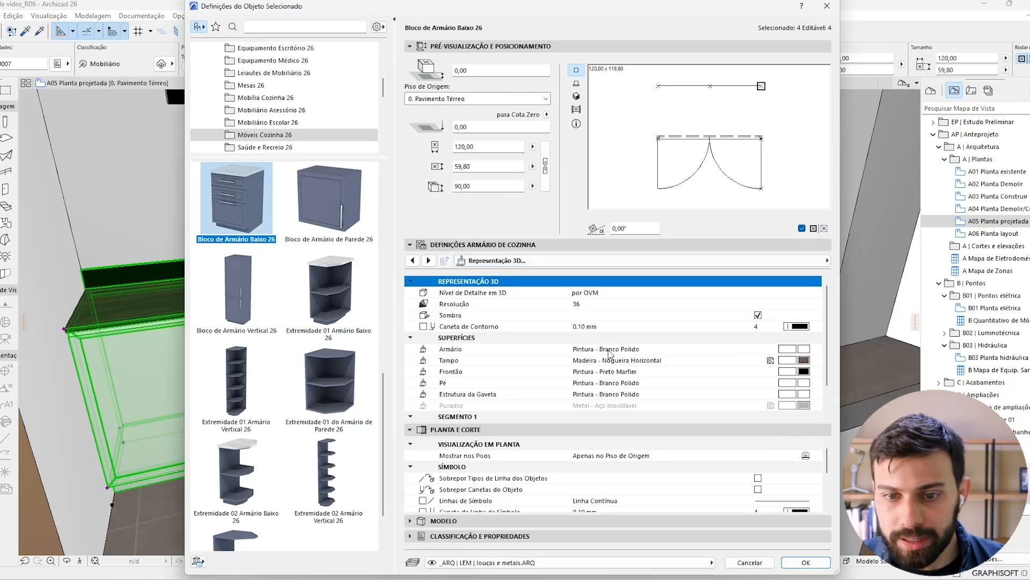
Set the Tampo surface of the cabinets to Pedra - Granito Cinza and accept the settings.
left_click(606, 360)
left_click(816, 360)
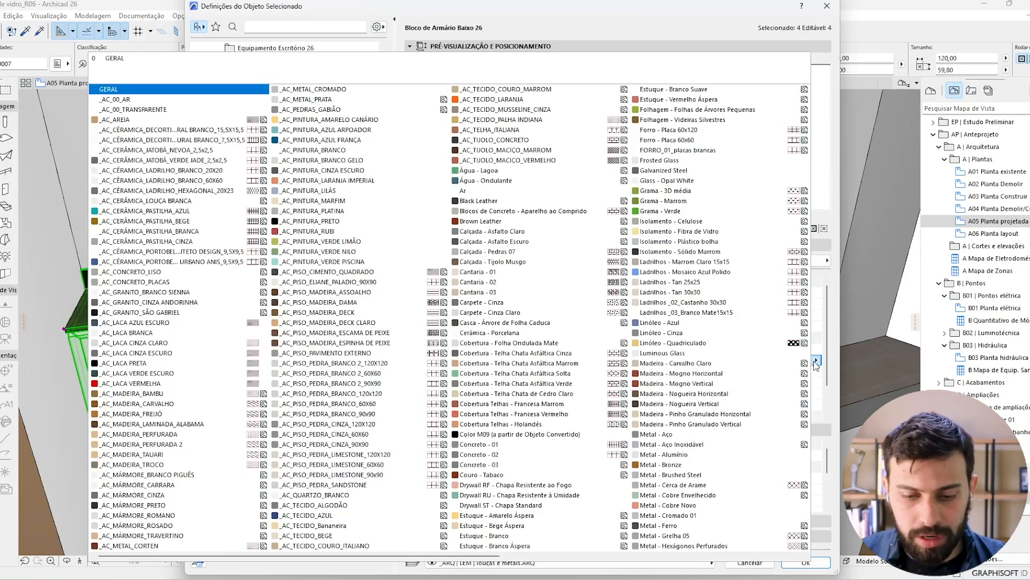
scroll(315, 190, "down", 5)
left_click(307, 242)
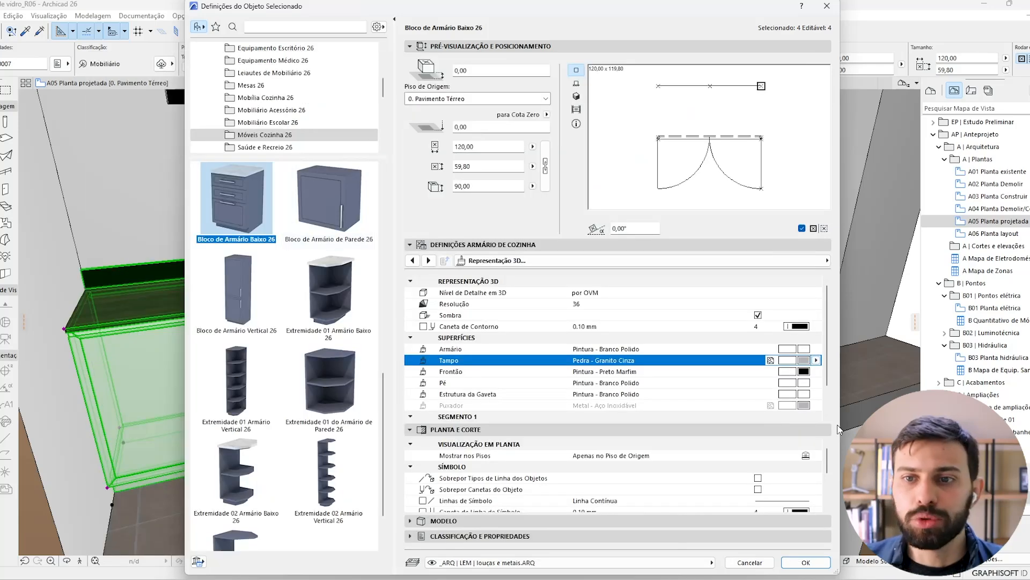
left_click(806, 562)
key("Escape")
middle_click_drag(672, 280, 609, 290, "shift")
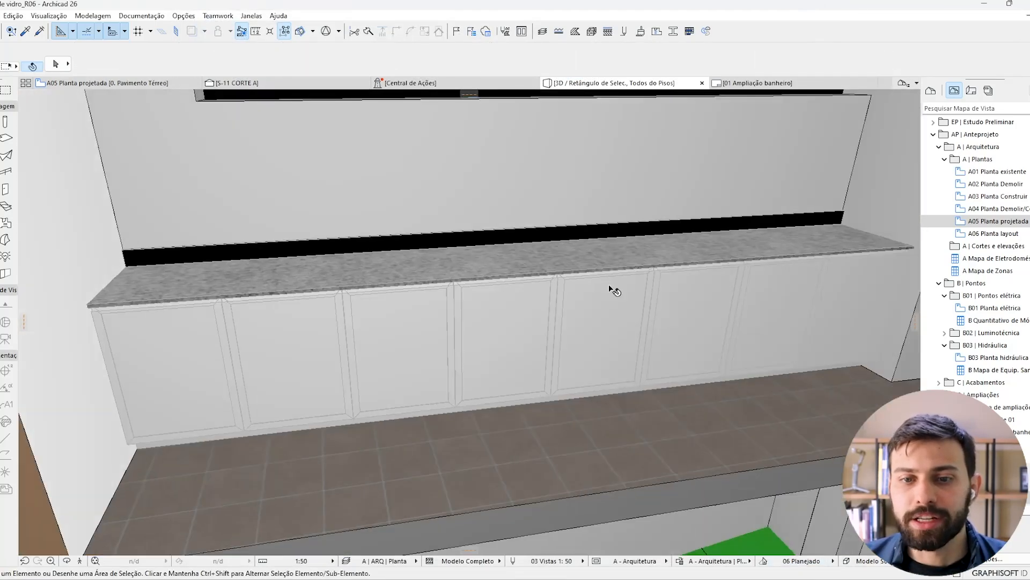